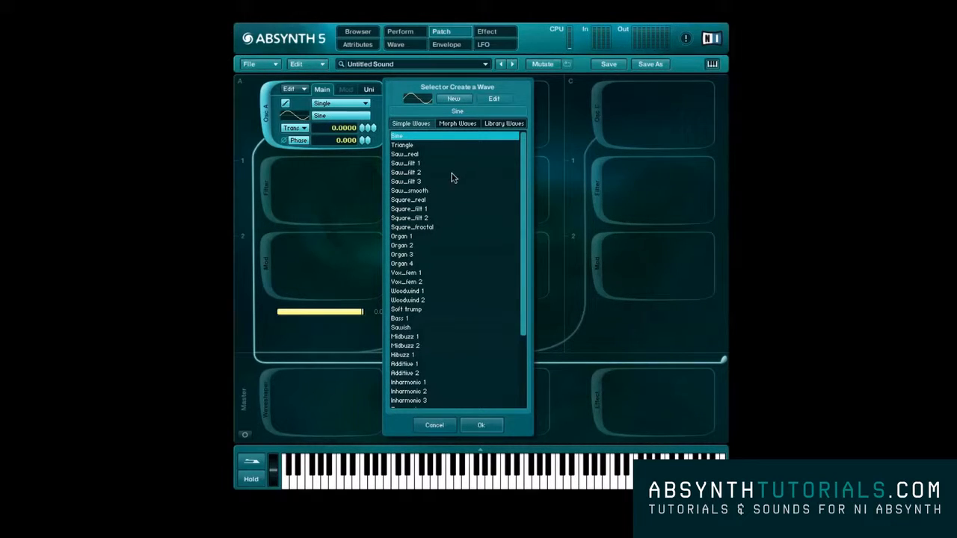
# - Audition the Triangle, Organ 2 and Sawish simple waves on oscillator A
pyautogui.click(422, 146)
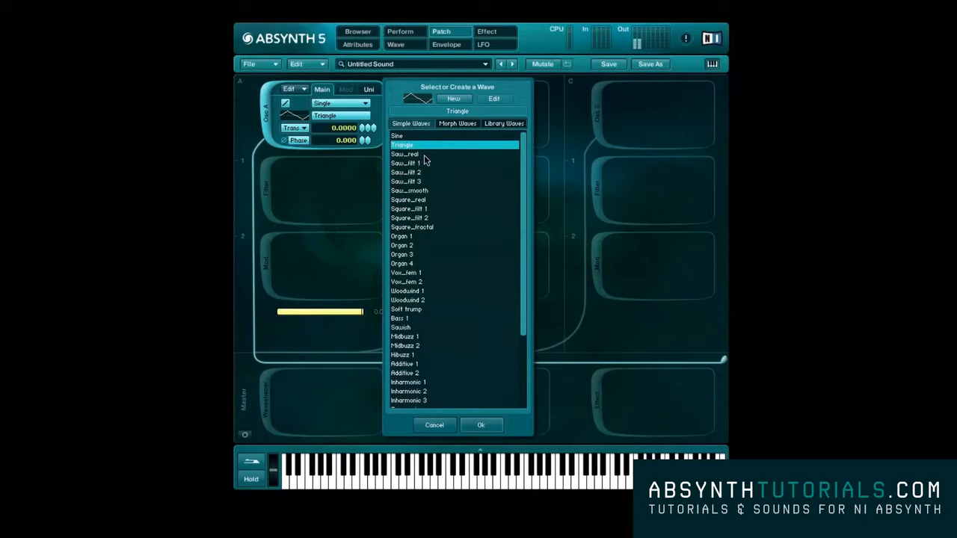
pyautogui.click(416, 248)
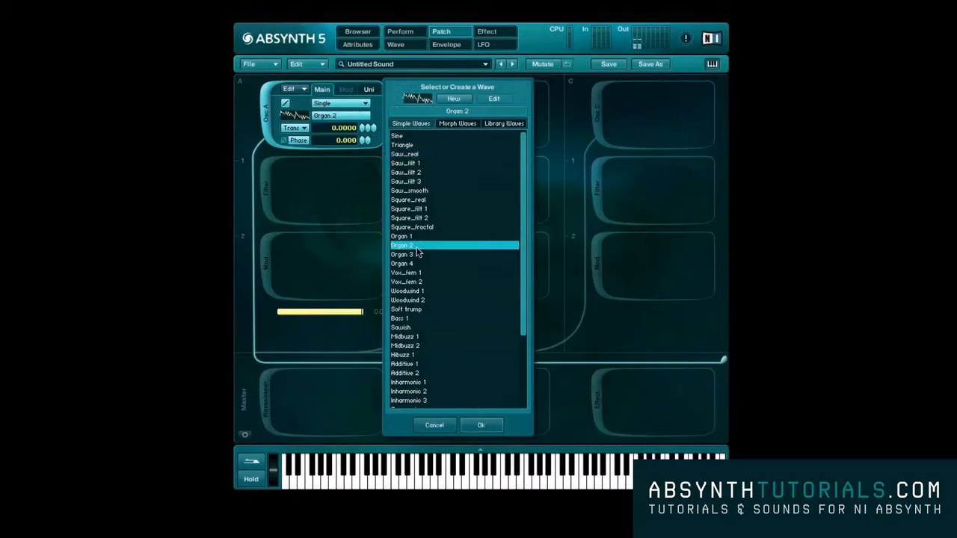
pyautogui.click(420, 329)
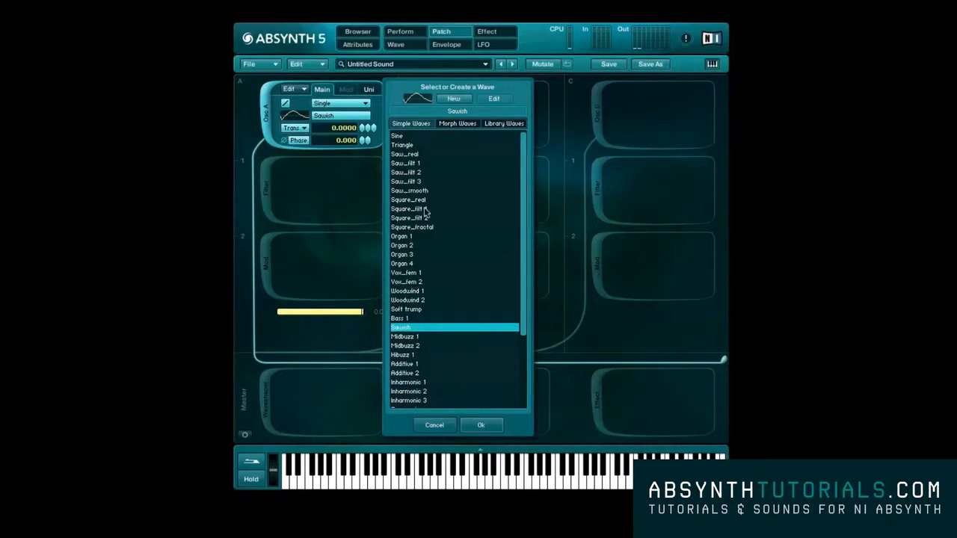
# - Create a new editable waveform from Sine for oscillator A and check its spectrum before returning to the waveform view
pyautogui.click(405, 138)
pyautogui.click(453, 99)
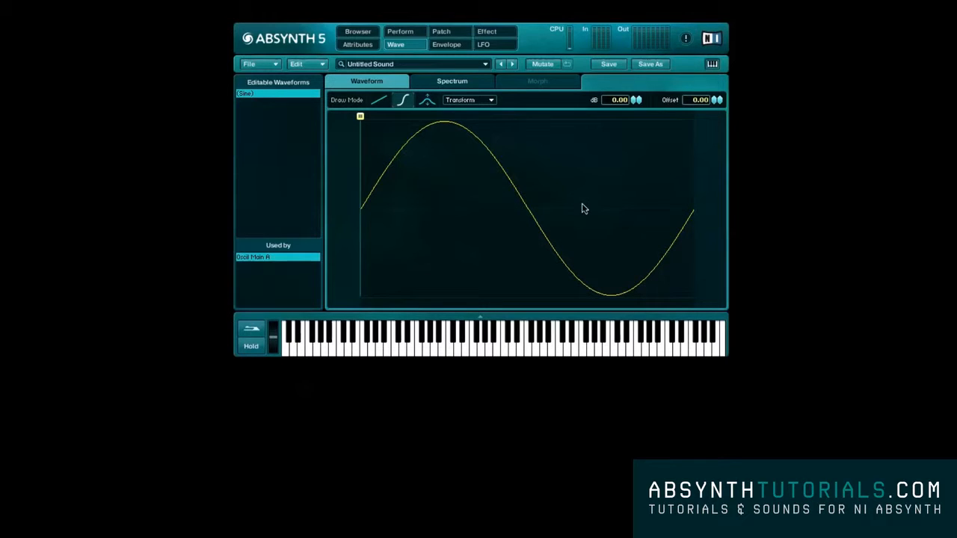
pyautogui.click(469, 80)
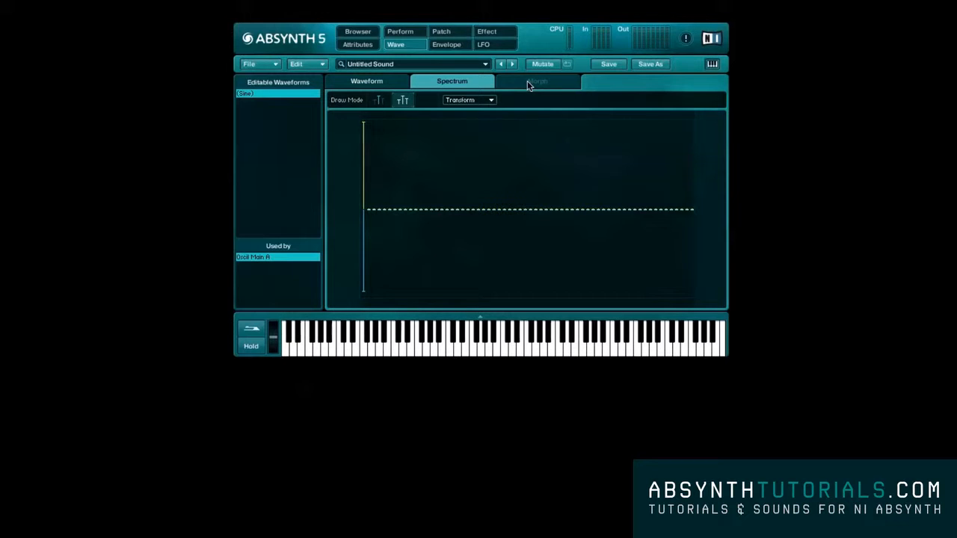
pyautogui.click(393, 83)
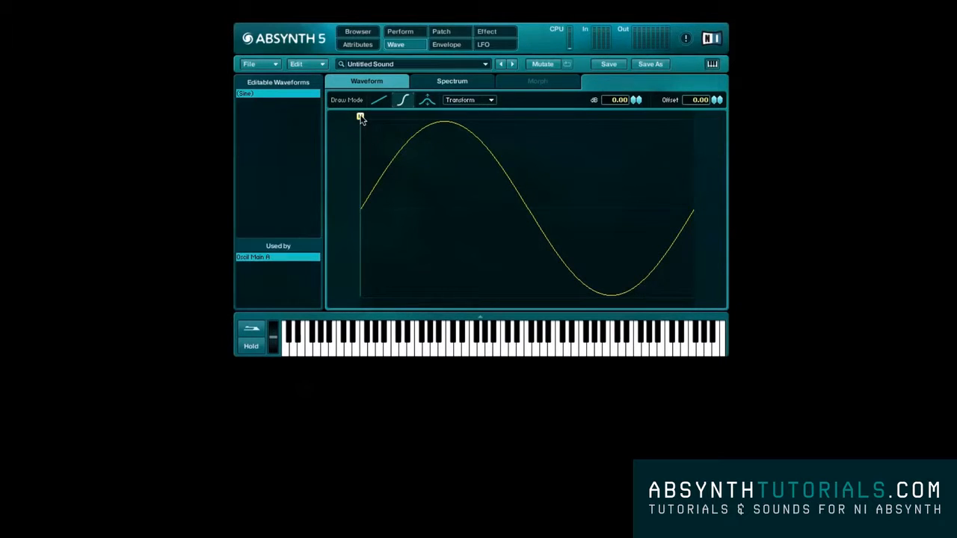
pyautogui.moveTo(360, 118)
pyautogui.mouseDown()
pyautogui.moveTo(692, 117)
pyautogui.moveTo(360, 117)
pyautogui.mouseUp()
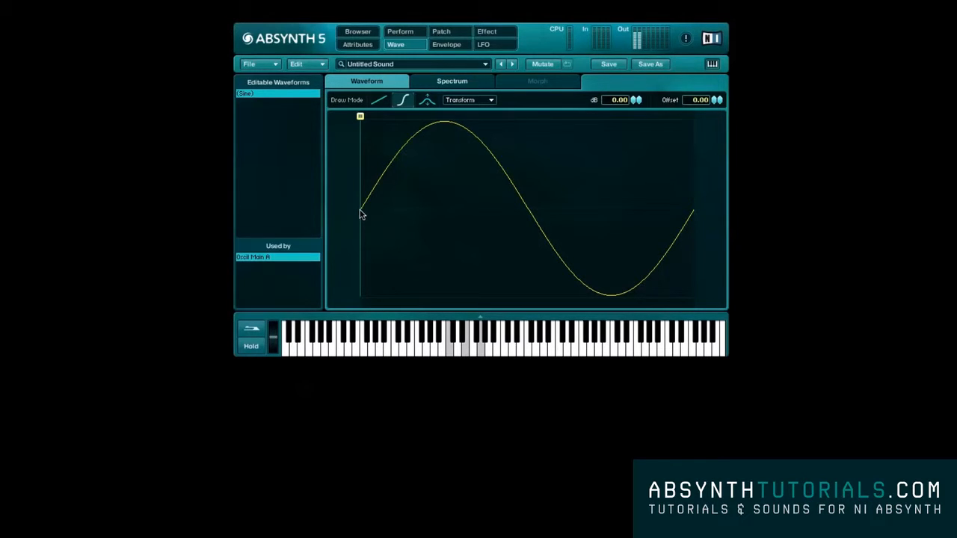
# - Redraw the sine in straight-line draw mode as a triangle, keeping its peak, trough and end point
pyautogui.click(379, 102)
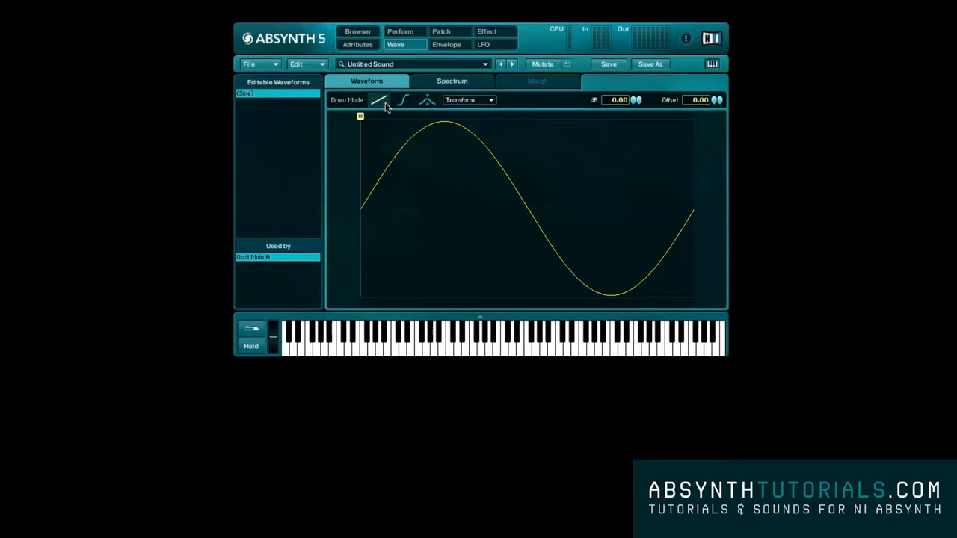
pyautogui.moveTo(382, 180); pyautogui.dragTo(446, 118)
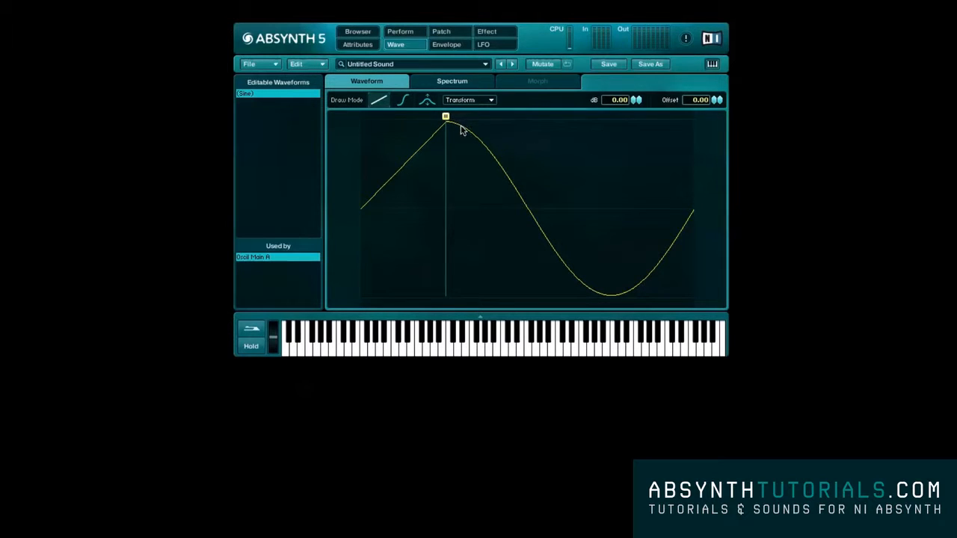
pyautogui.moveTo(449, 129)
pyautogui.mouseDown()
pyautogui.moveTo(589, 252)
pyautogui.moveTo(611, 301)
pyautogui.moveTo(692, 215)
pyautogui.mouseUp()
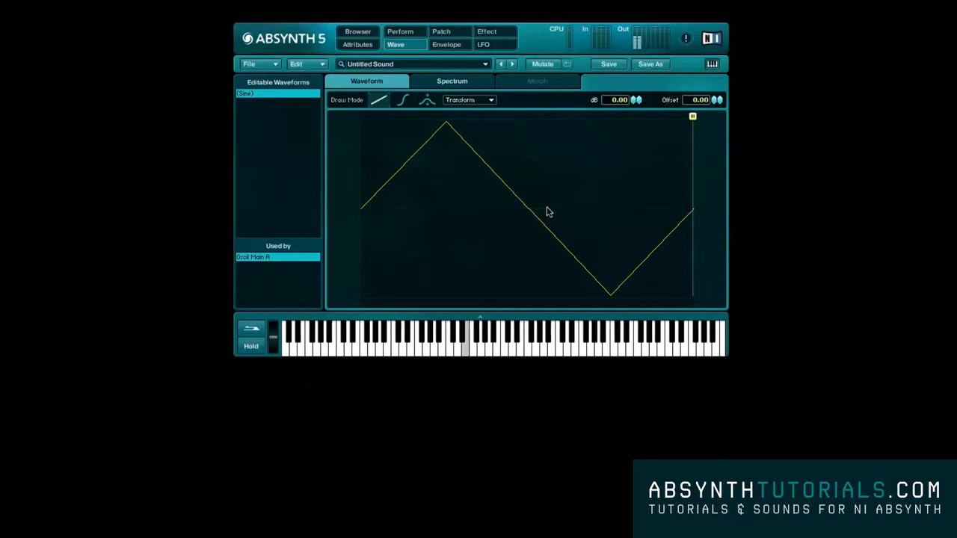
# - Undo the straight-line edits to the sine waveform, trying Redo in between
pyautogui.click(305, 66)
pyautogui.click(302, 72)
pyautogui.click(299, 65)
pyautogui.click(299, 71)
pyautogui.click(301, 65)
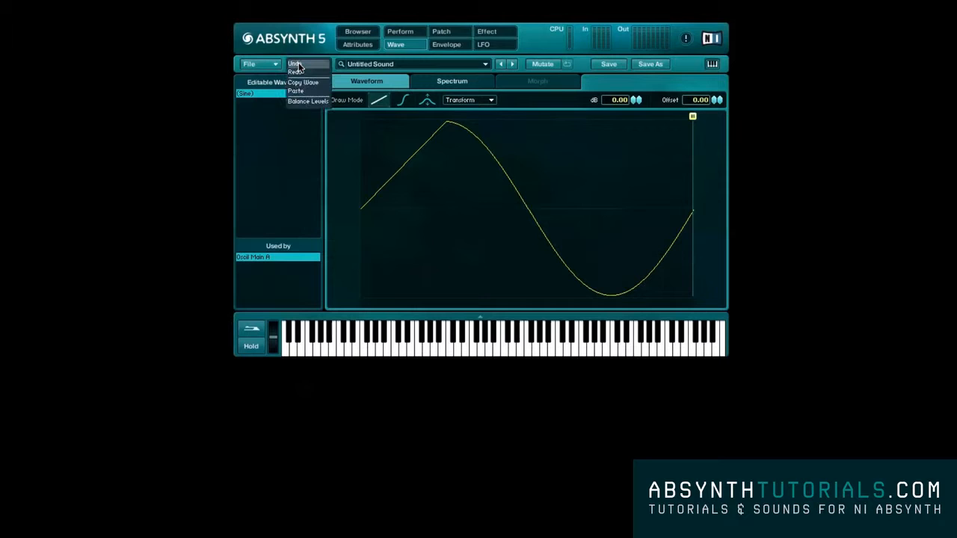
pyautogui.click(299, 72)
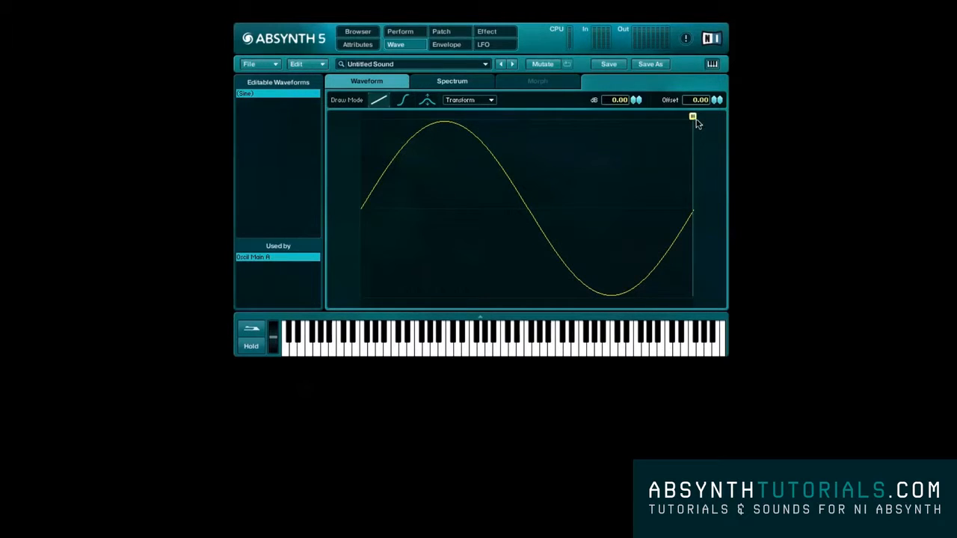
# - Return the drawing marker to the waveform's start and draw a straight-line zigzag over its first half
pyautogui.moveTo(693, 121); pyautogui.dragTo(343, 121)
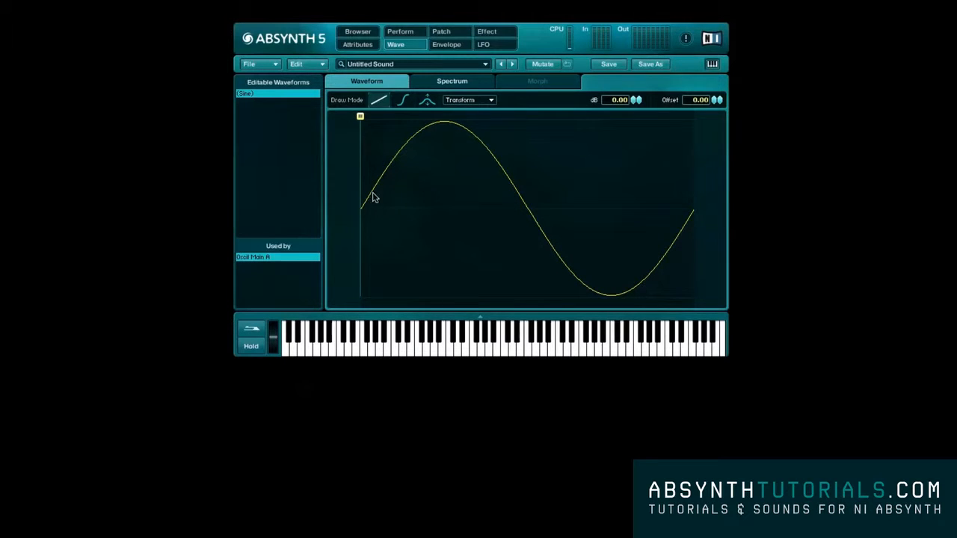
pyautogui.click(401, 148)
pyautogui.moveTo(402, 147)
pyautogui.mouseDown()
pyautogui.moveTo(411, 274)
pyautogui.moveTo(443, 144)
pyautogui.moveTo(514, 289)
pyautogui.moveTo(545, 208)
pyautogui.moveTo(529, 198)
pyautogui.mouseUp()
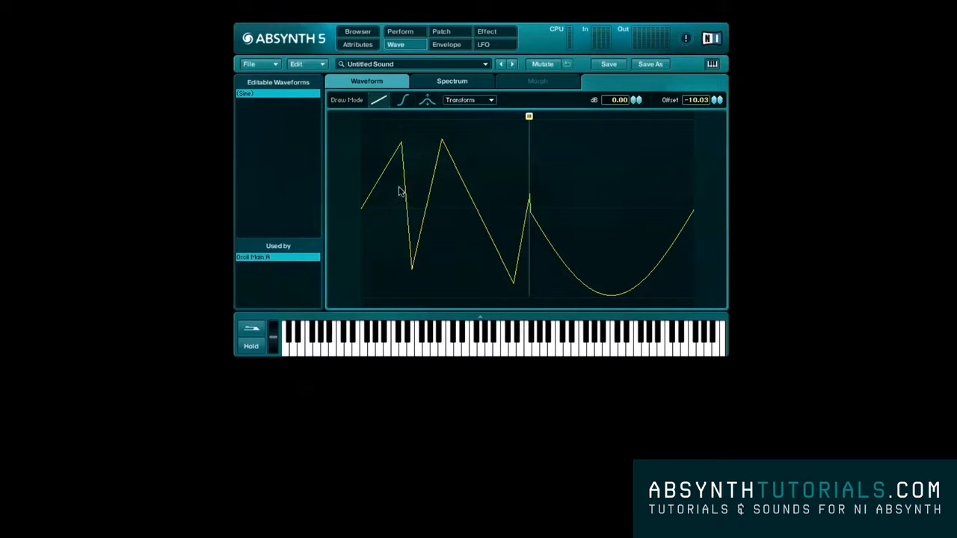
# - Redraw the sine's rise to its peak and fall to its trough with smooth S-curve segments
pyautogui.click(405, 100)
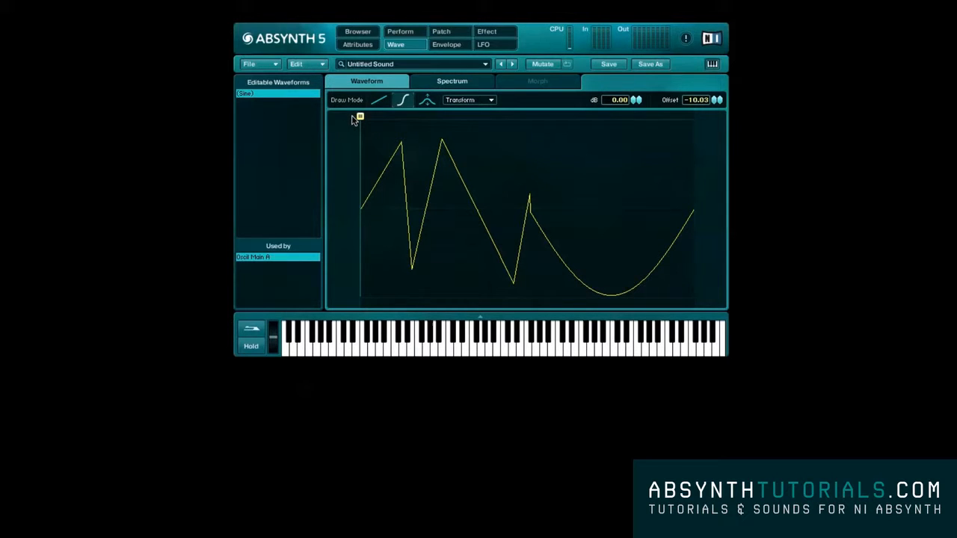
pyautogui.moveTo(369, 220)
pyautogui.mouseDown()
pyautogui.moveTo(431, 122)
pyautogui.moveTo(441, 122)
pyautogui.moveTo(613, 300)
pyautogui.mouseUp()
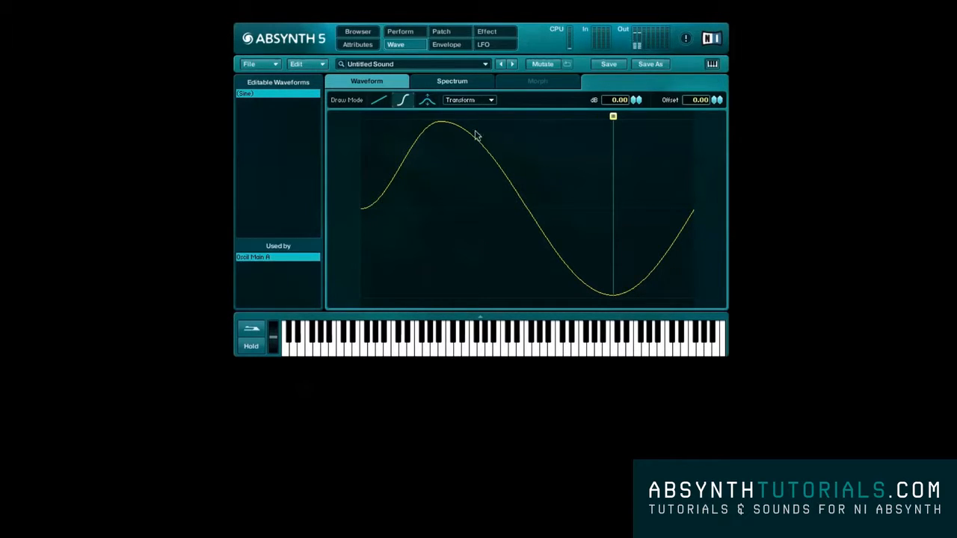
# - Bend the first half of the waveform into several uneven peaks and dips using the two-marker draw mode
pyautogui.click(429, 103)
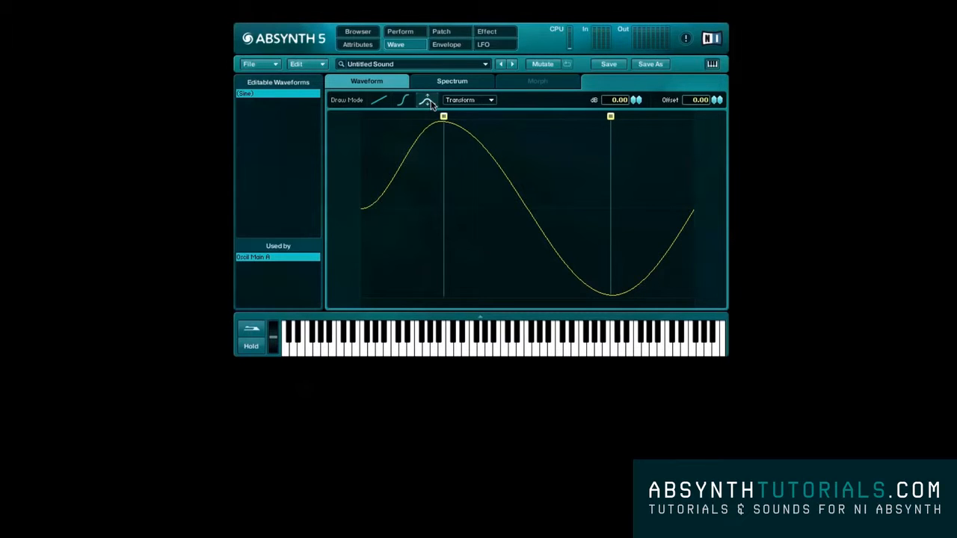
pyautogui.moveTo(610, 117)
pyautogui.mouseDown()
pyautogui.moveTo(408, 117)
pyautogui.moveTo(417, 270)
pyautogui.moveTo(436, 236)
pyautogui.moveTo(444, 158)
pyautogui.moveTo(455, 216)
pyautogui.moveTo(453, 132)
pyautogui.moveTo(450, 221)
pyautogui.moveTo(442, 203)
pyautogui.mouseUp()
pyautogui.moveTo(462, 118); pyautogui.dragTo(499, 118)
pyautogui.moveTo(409, 118)
pyautogui.mouseDown()
pyautogui.moveTo(445, 118)
pyautogui.moveTo(471, 256)
pyautogui.mouseUp()
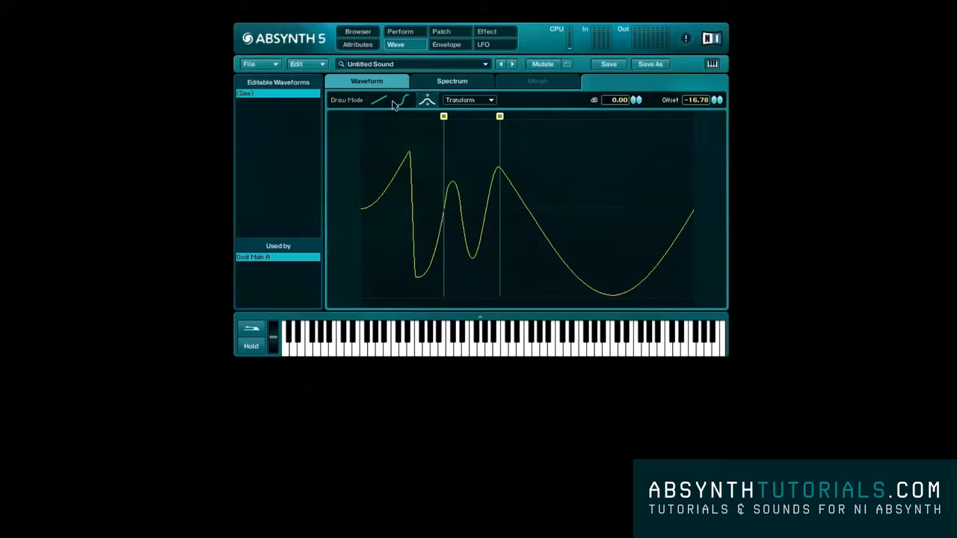
# - Move the two markers around the trough in the waveform's second half and bend that section upward into a peak
pyautogui.click(460, 103)
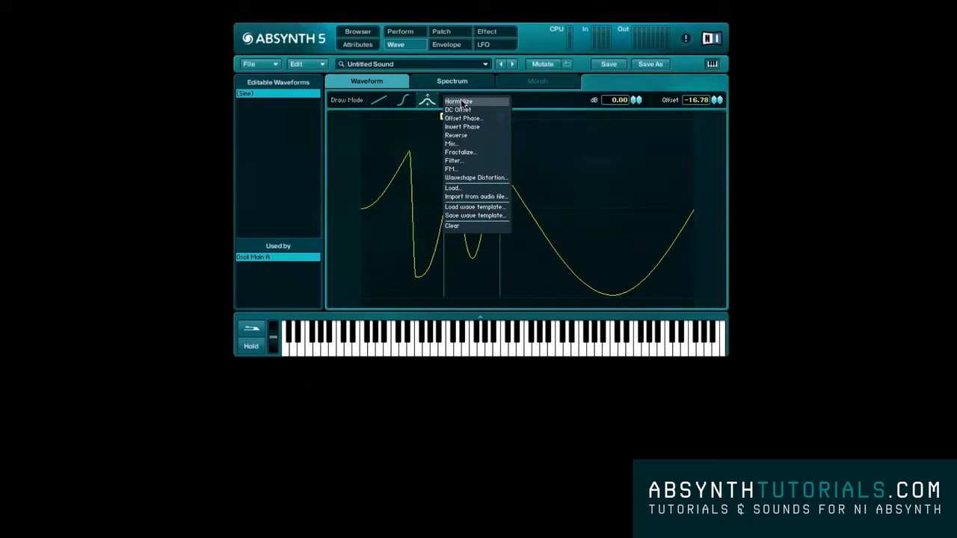
pyautogui.click(523, 118)
pyautogui.moveTo(500, 118); pyautogui.dragTo(656, 119)
pyautogui.moveTo(478, 121); pyautogui.dragTo(587, 122)
pyautogui.moveTo(626, 282)
pyautogui.mouseDown()
pyautogui.moveTo(620, 192)
pyautogui.moveTo(589, 168)
pyautogui.mouseUp()
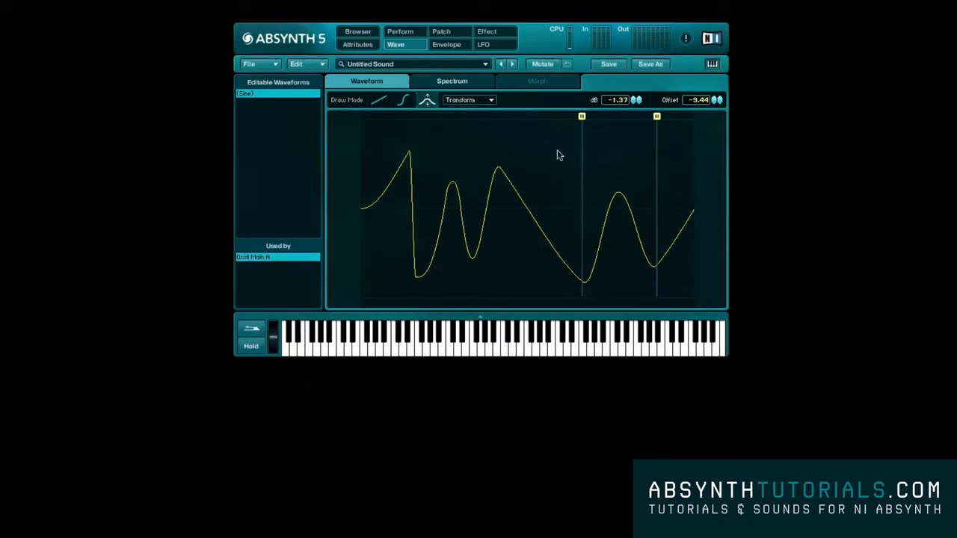
# - Apply the Normalize transform to the edited waveform and undo it
pyautogui.click(468, 102)
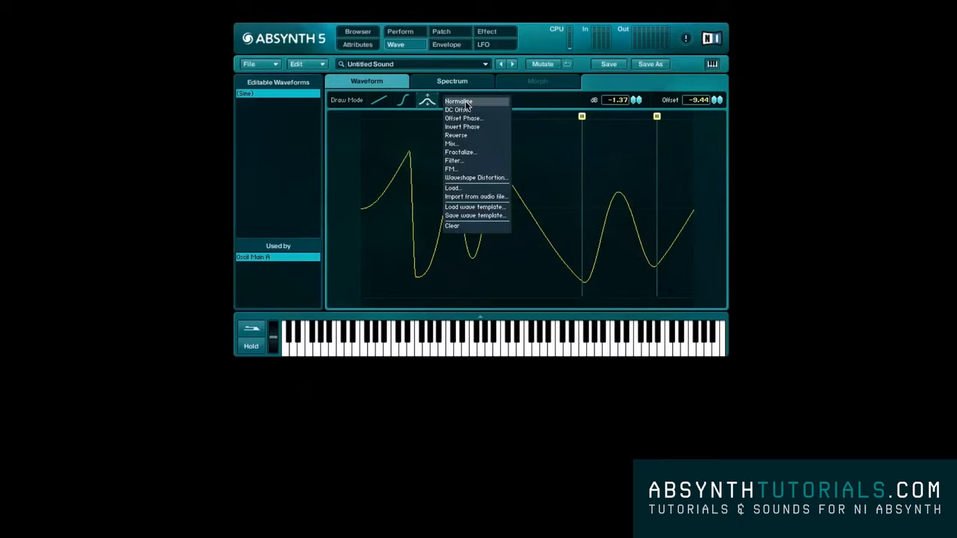
pyautogui.click(459, 102)
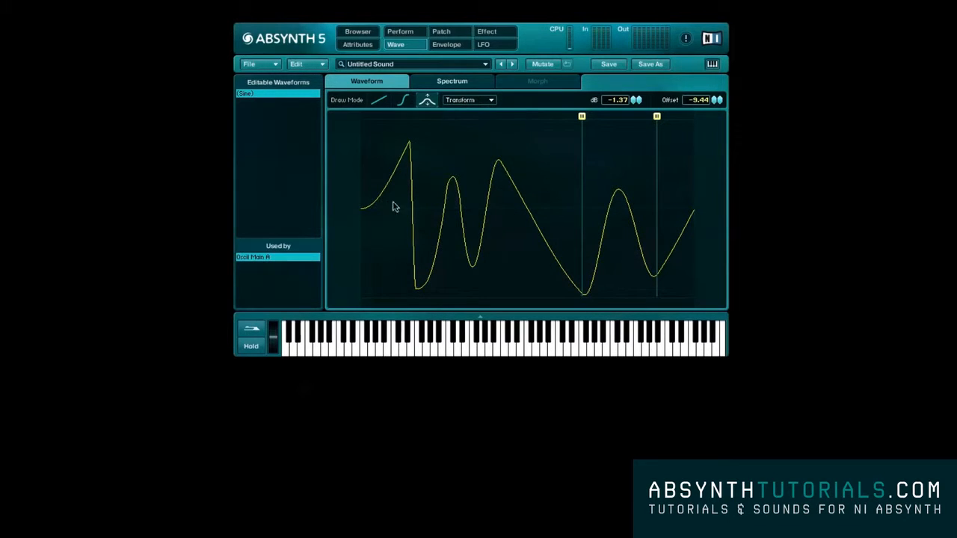
pyautogui.click(303, 64)
pyautogui.click(303, 64)
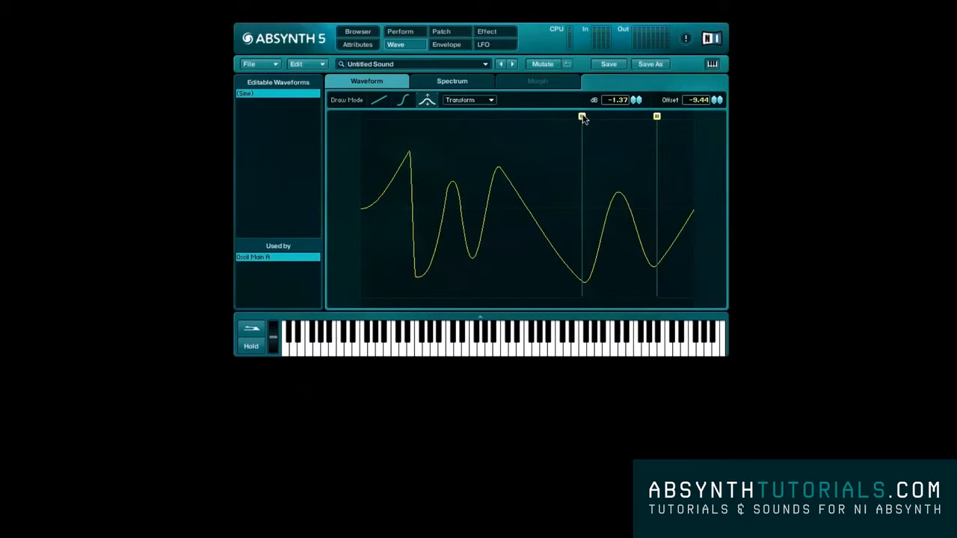
# - Move the first range marker earlier, apply the DC Offset transform to the waveform and undo it
pyautogui.moveTo(582, 118); pyautogui.dragTo(528, 117)
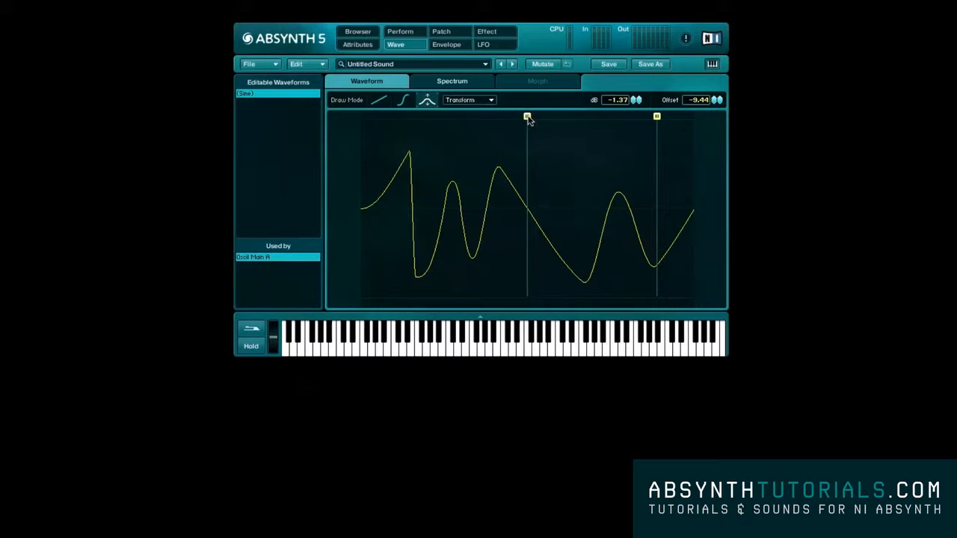
pyautogui.click(479, 100)
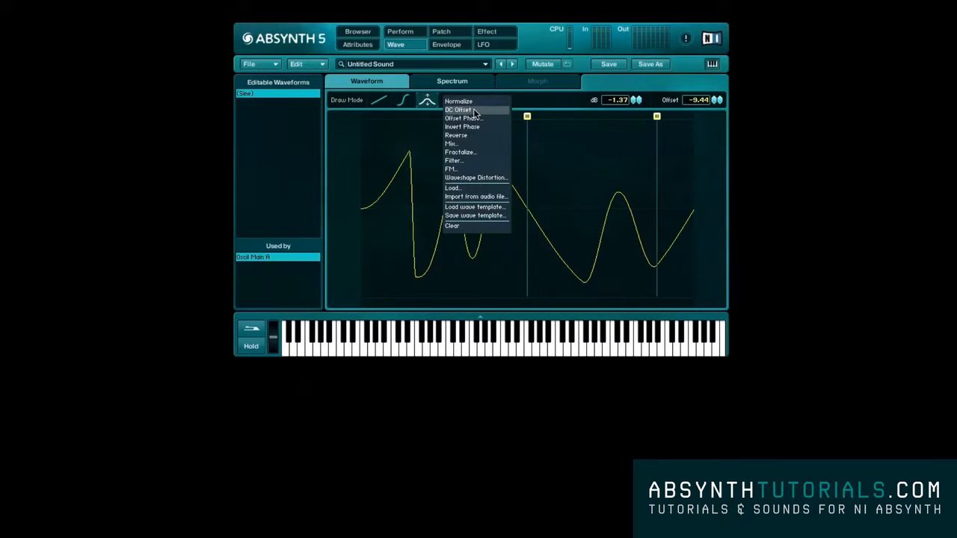
pyautogui.click(474, 111)
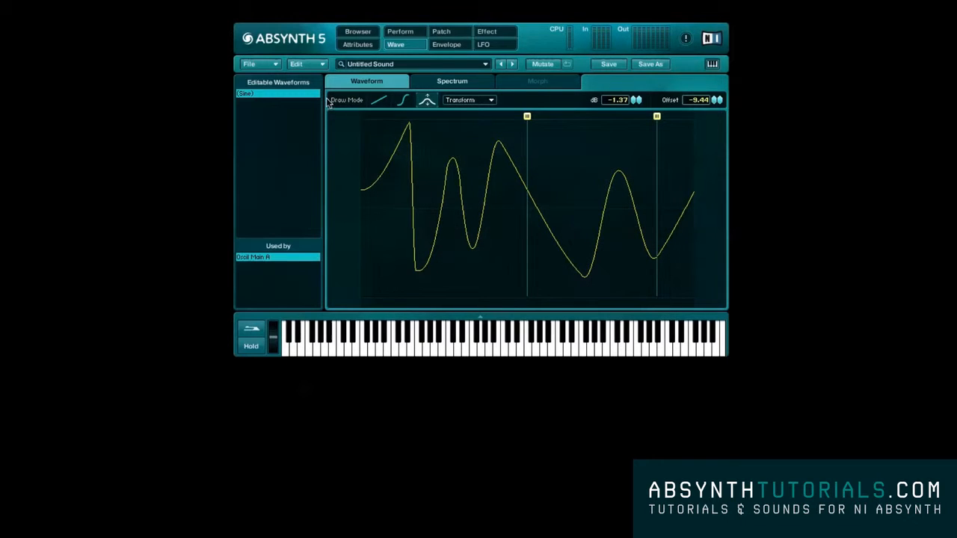
pyautogui.click(315, 63)
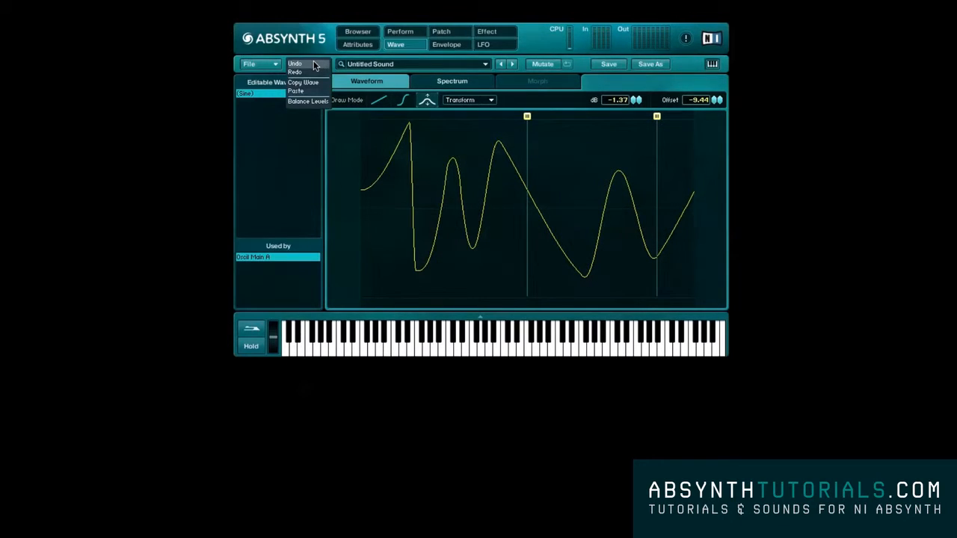
pyautogui.click(315, 64)
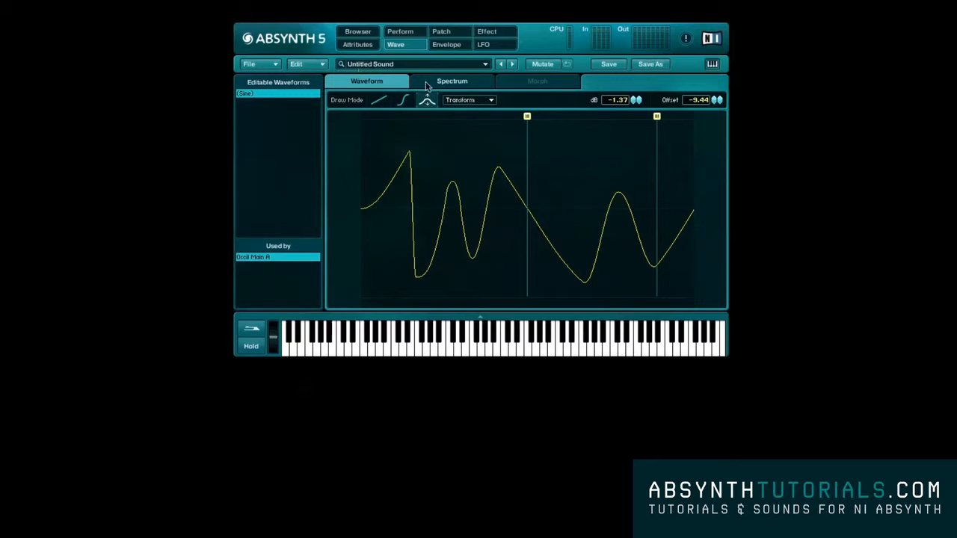
# - Reverse the waveform and reverse it again to restore its original direction
pyautogui.click(486, 101)
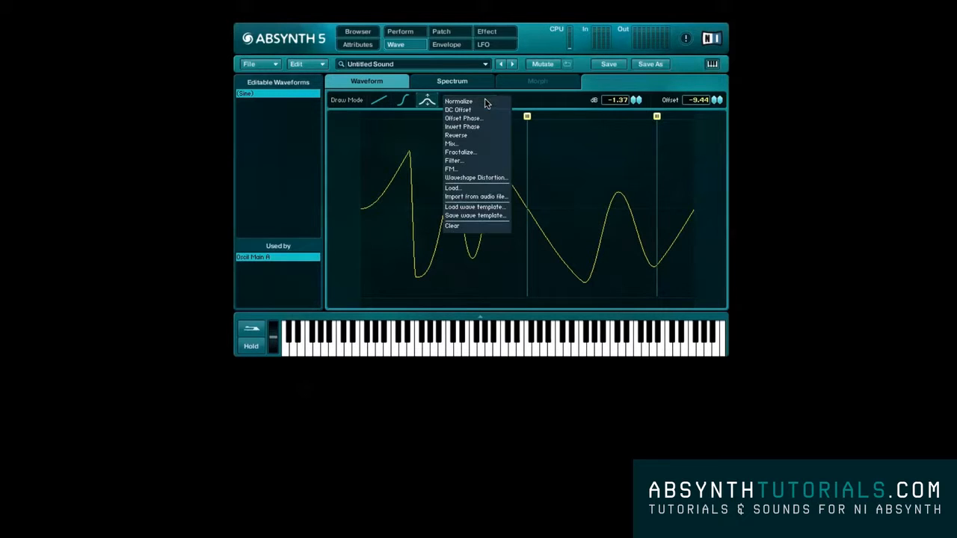
pyautogui.click(486, 142)
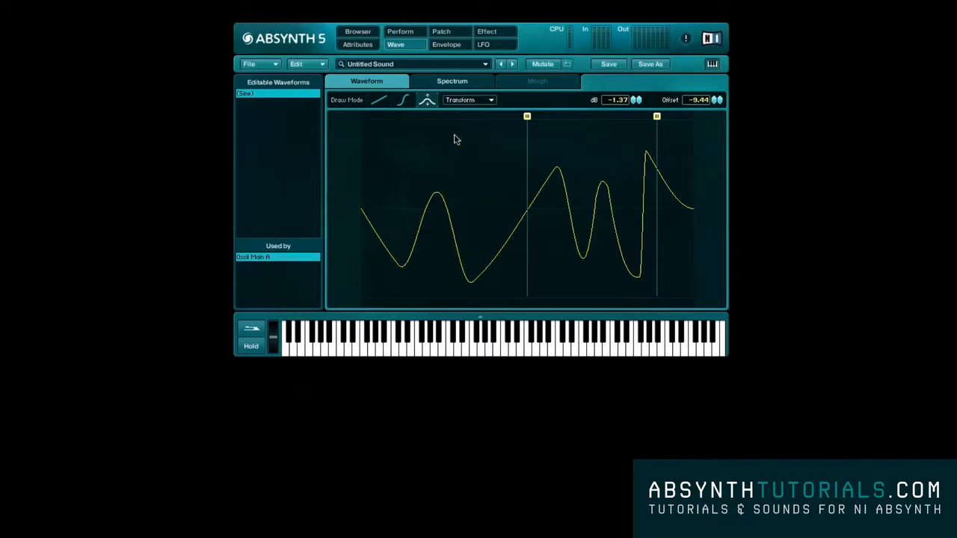
pyautogui.click(461, 105)
pyautogui.click(465, 141)
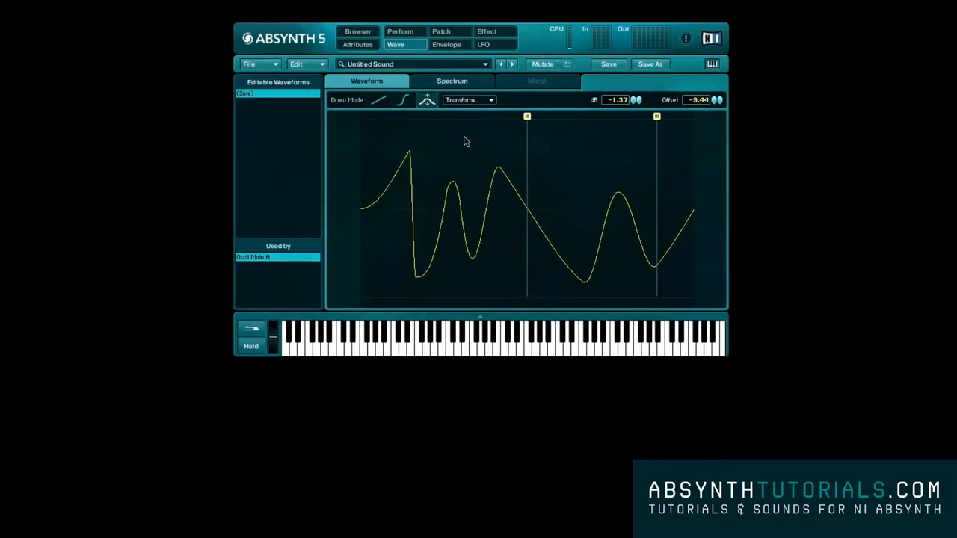
# - Invert the waveform's phase and invert it again to restore the original shape
pyautogui.click(468, 104)
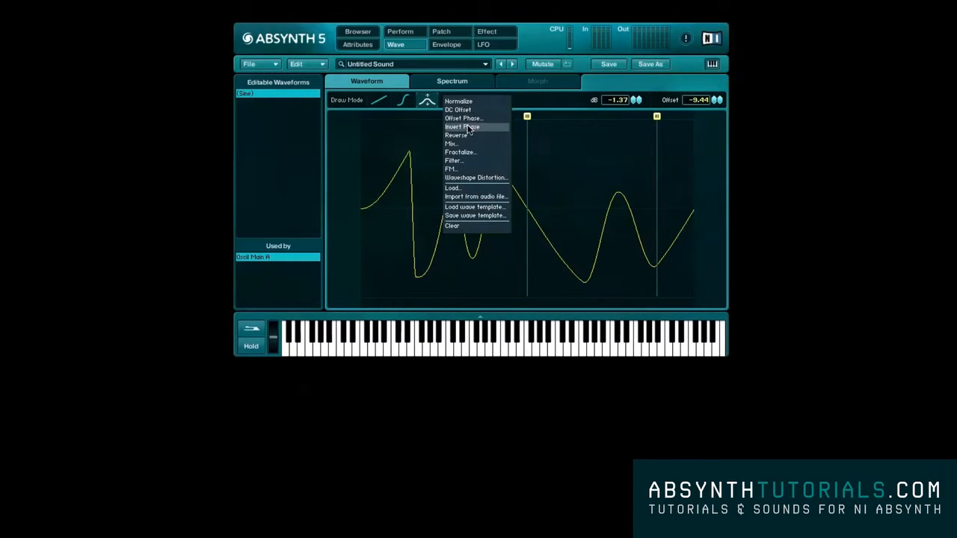
pyautogui.click(469, 128)
pyautogui.click(470, 100)
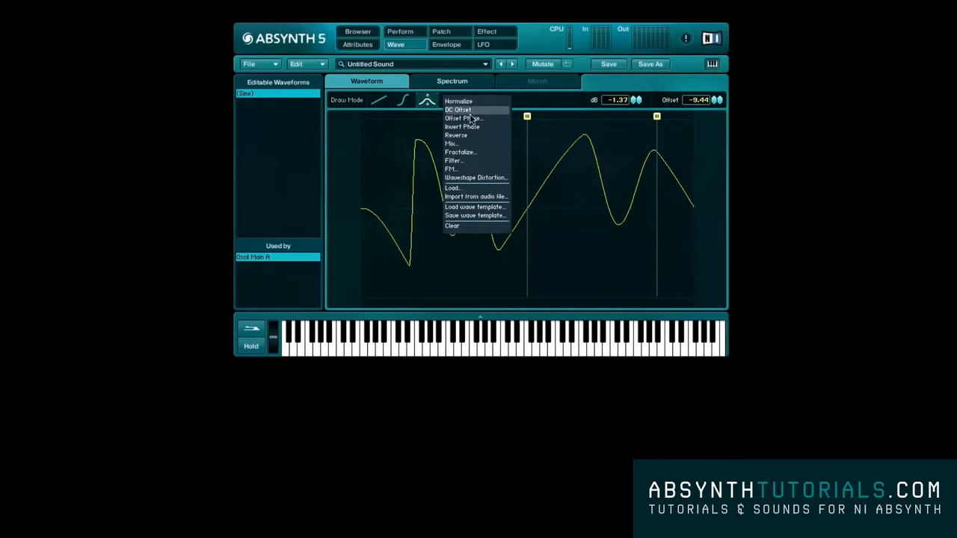
pyautogui.click(470, 127)
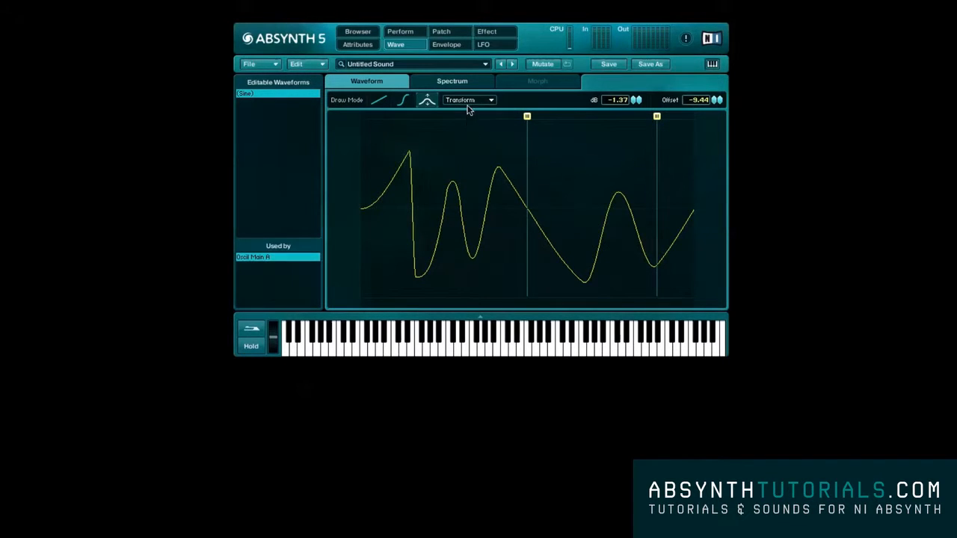
# - Preview the Mix transform with the Sine wave on the edited waveform and cancel it
pyautogui.click(468, 103)
pyautogui.click(467, 143)
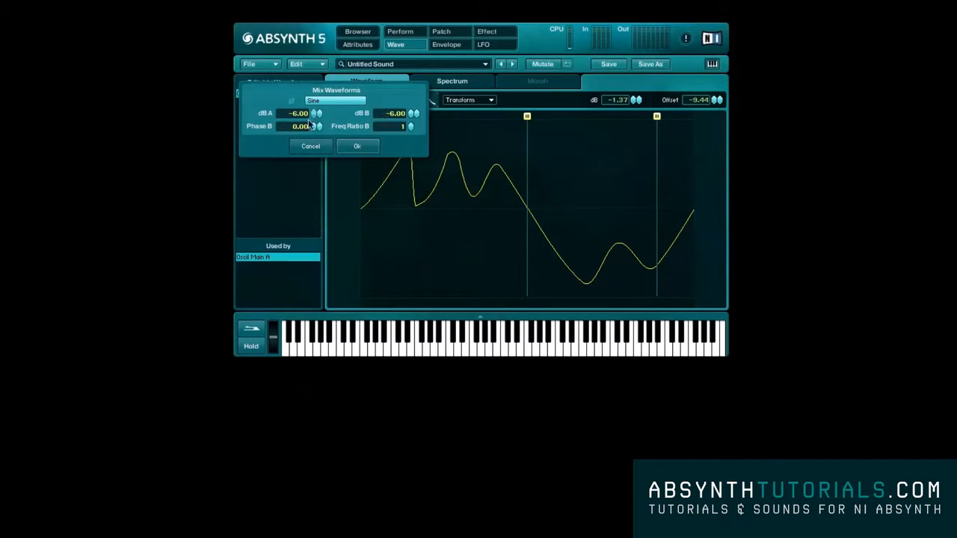
pyautogui.click(310, 147)
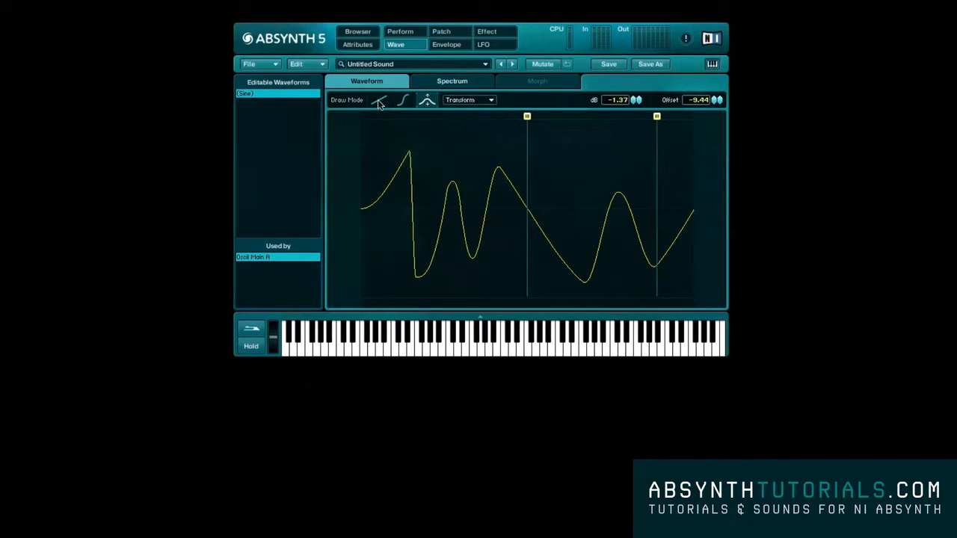
# - Preview the Fractalize transform with 2 iterations, 43.60 displacement and -18.00 dB, and cancel it
pyautogui.click(476, 106)
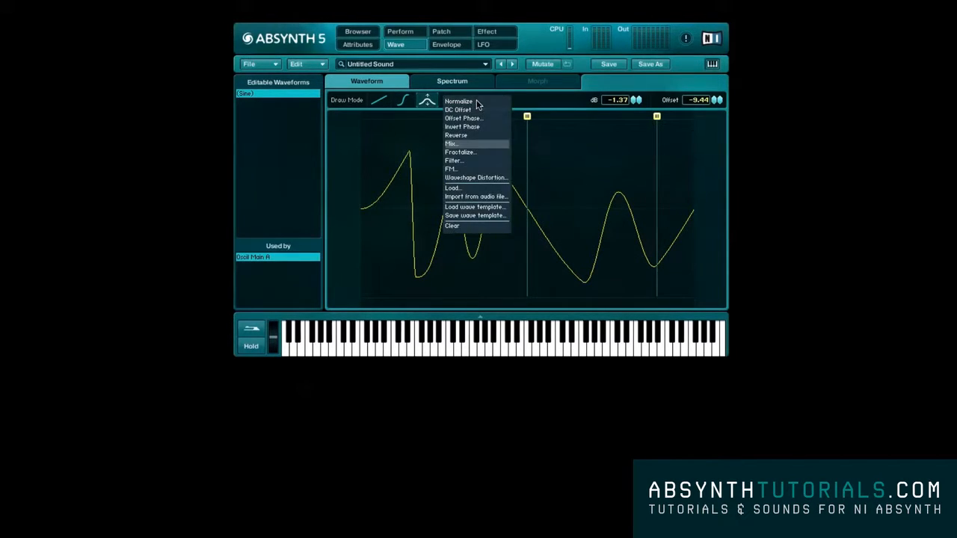
pyautogui.click(476, 152)
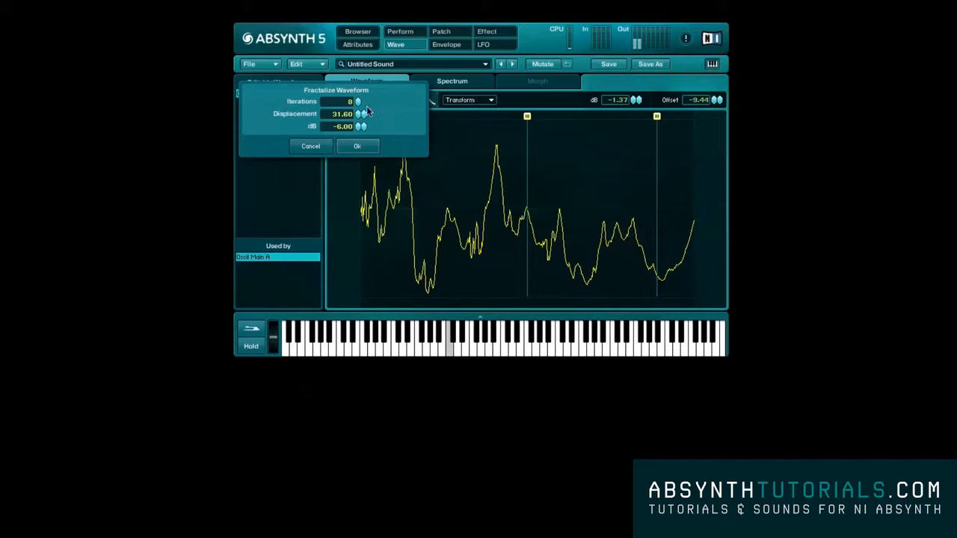
pyautogui.moveTo(358, 100); pyautogui.dragTo(359, 114)
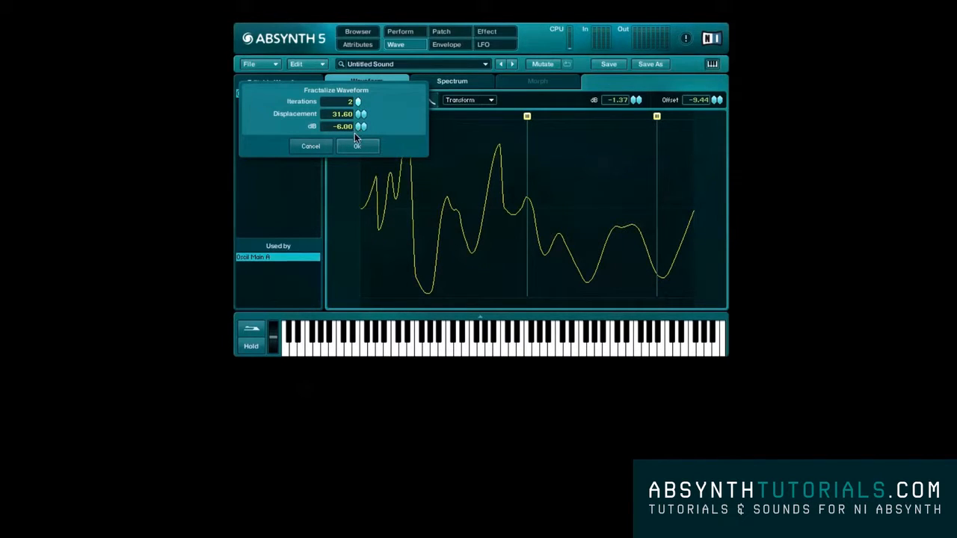
pyautogui.moveTo(355, 134)
pyautogui.mouseDown()
pyautogui.moveTo(355, 80)
pyautogui.moveTo(355, 150)
pyautogui.mouseUp()
pyautogui.moveTo(358, 101); pyautogui.dragTo(360, 60)
pyautogui.moveTo(356, 101); pyautogui.dragTo(362, 69)
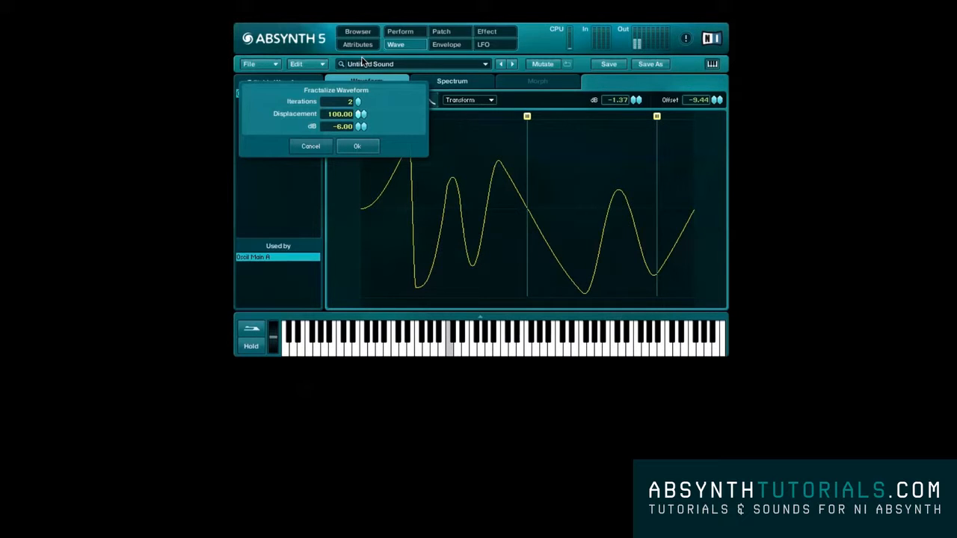
pyautogui.moveTo(362, 63); pyautogui.dragTo(361, 110)
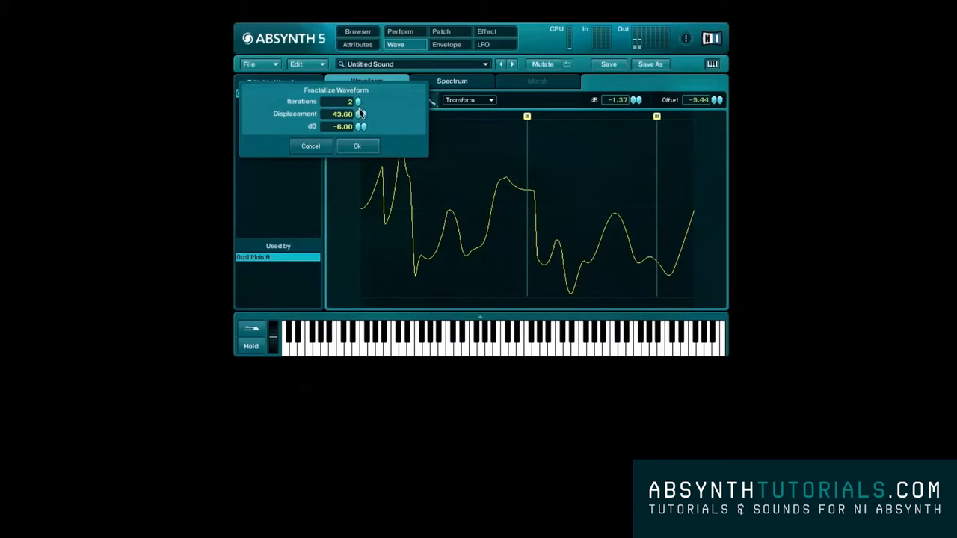
pyautogui.moveTo(357, 126)
pyautogui.mouseDown()
pyautogui.moveTo(357, 165)
pyautogui.moveTo(357, 126)
pyautogui.moveTo(356, 135)
pyautogui.mouseUp()
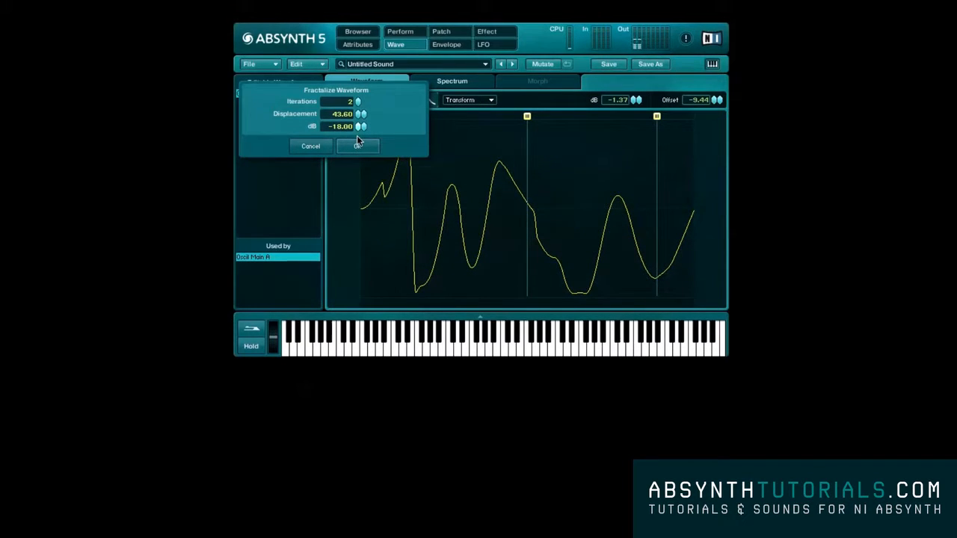
pyautogui.click(319, 148)
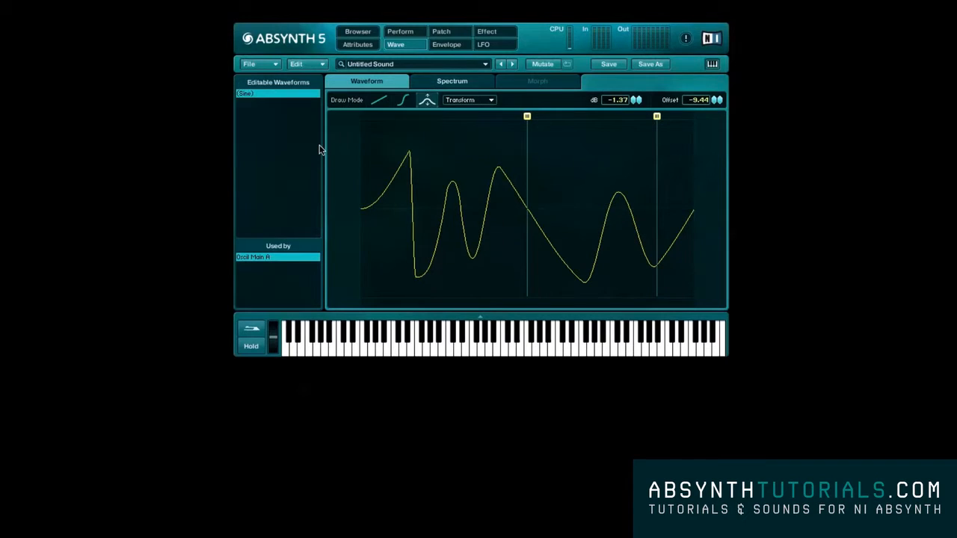
# - Preview the Filter transform on the waveform, look through its filter types, and cancel it
pyautogui.click(473, 102)
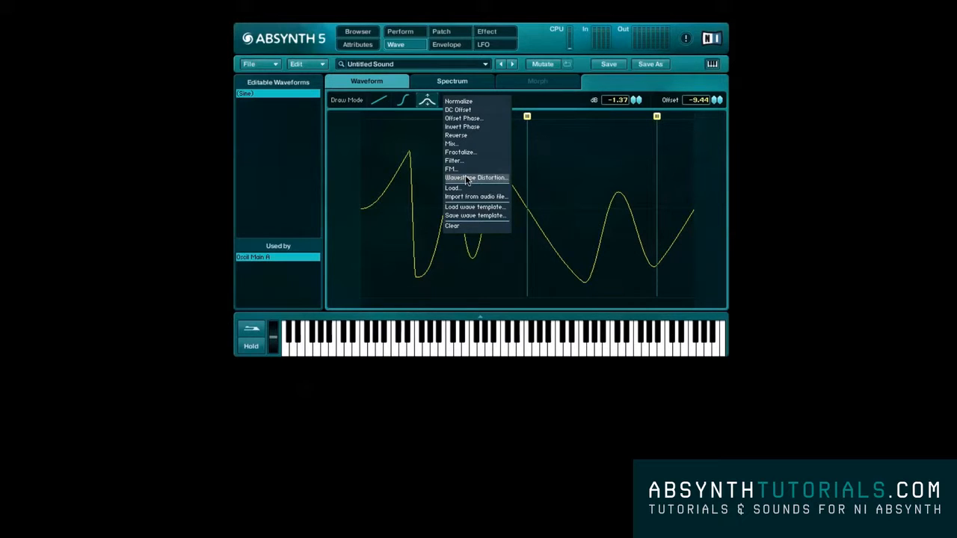
pyautogui.click(465, 160)
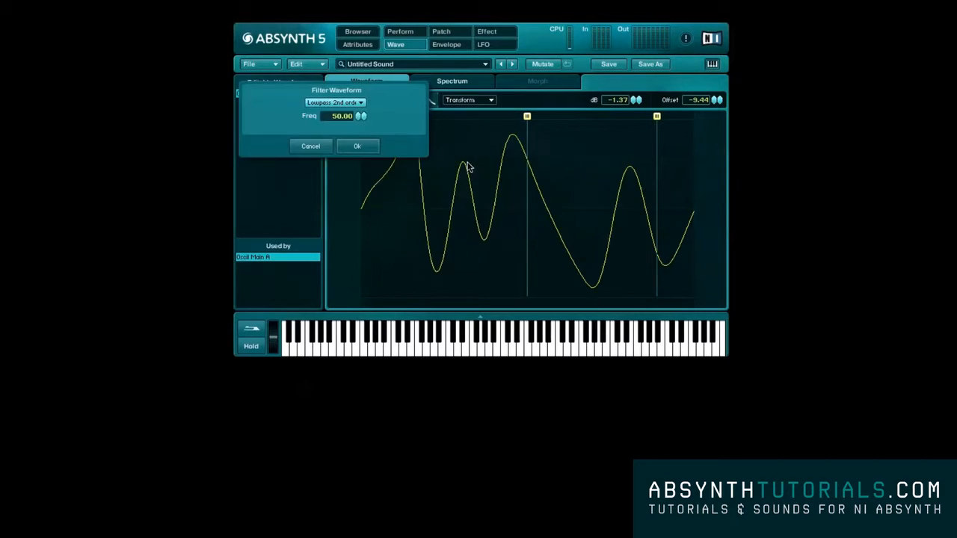
pyautogui.click(354, 106)
pyautogui.click(373, 103)
pyautogui.click(300, 146)
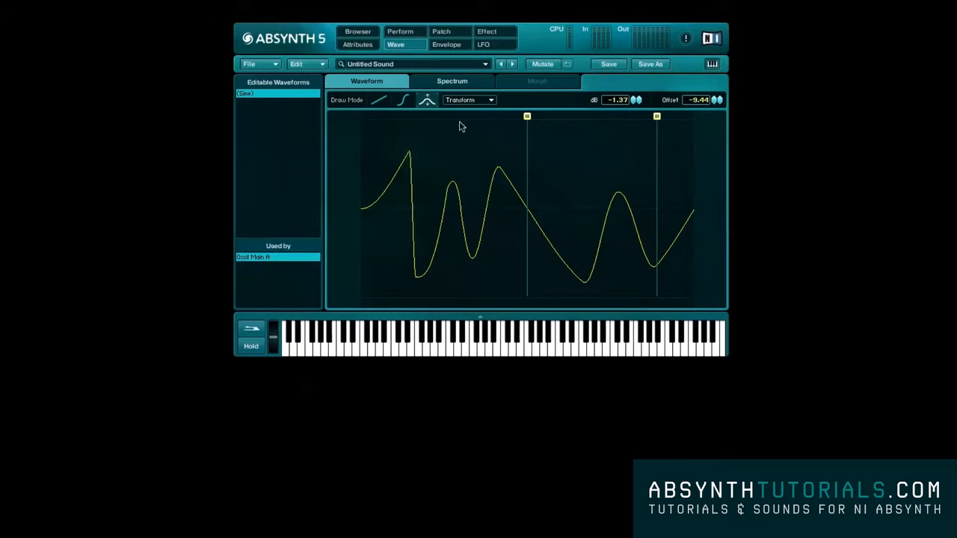
# - Preview several saw and square waves from the simple waves and load Sine into the waveform
pyautogui.click(483, 101)
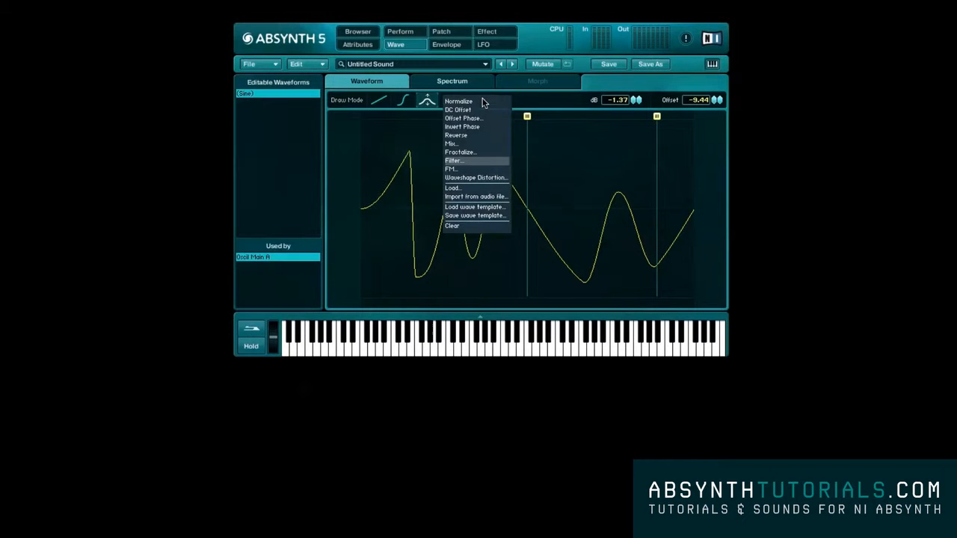
pyautogui.click(484, 189)
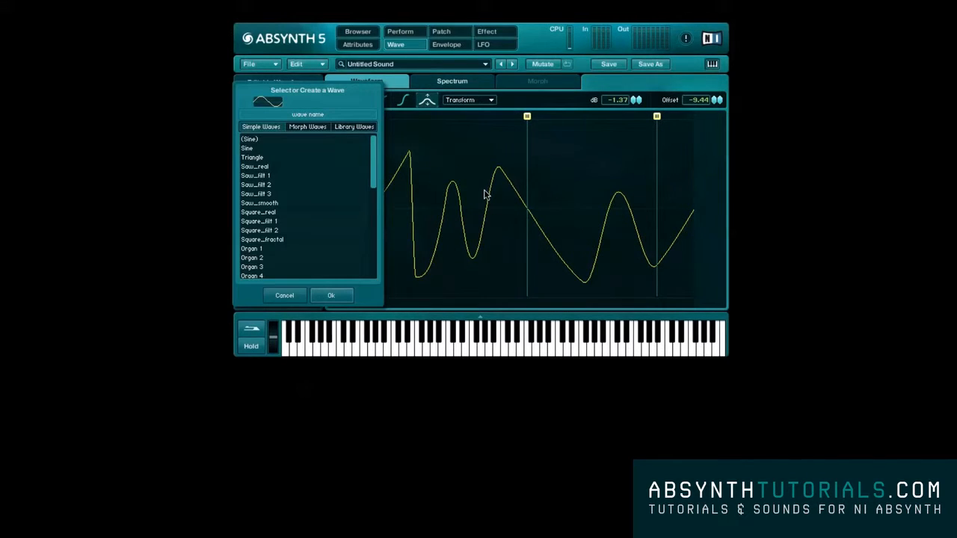
pyautogui.click(280, 166)
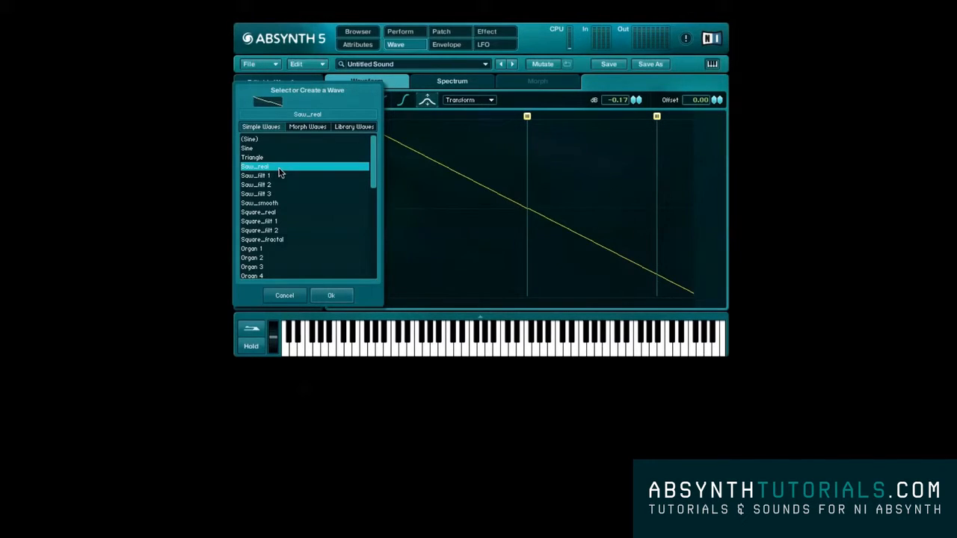
pyautogui.click(275, 176)
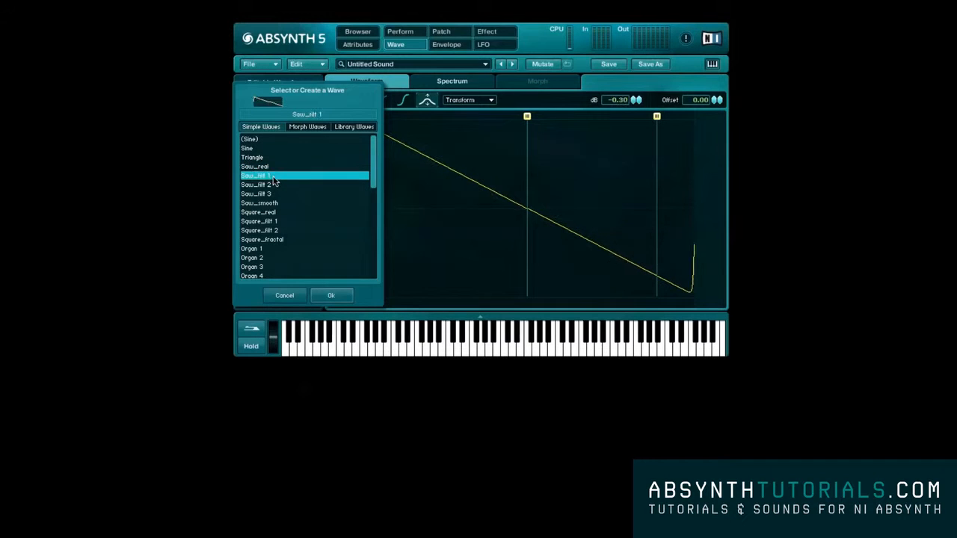
pyautogui.click(275, 203)
pyautogui.click(287, 230)
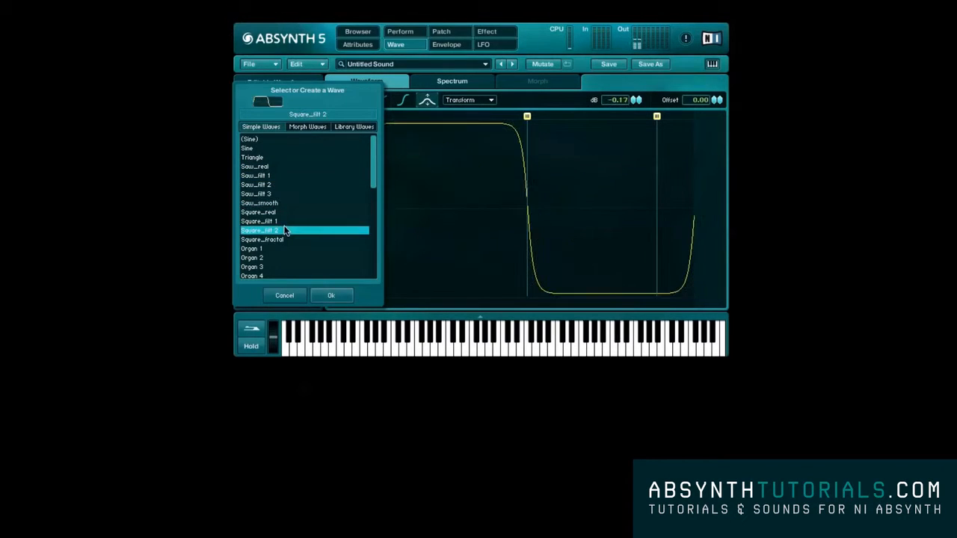
pyautogui.click(275, 185)
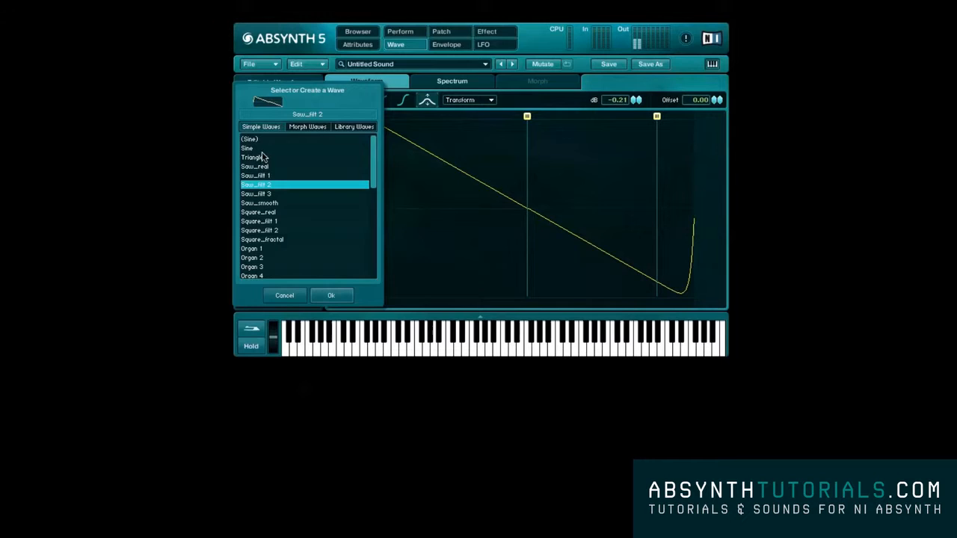
pyautogui.click(263, 149)
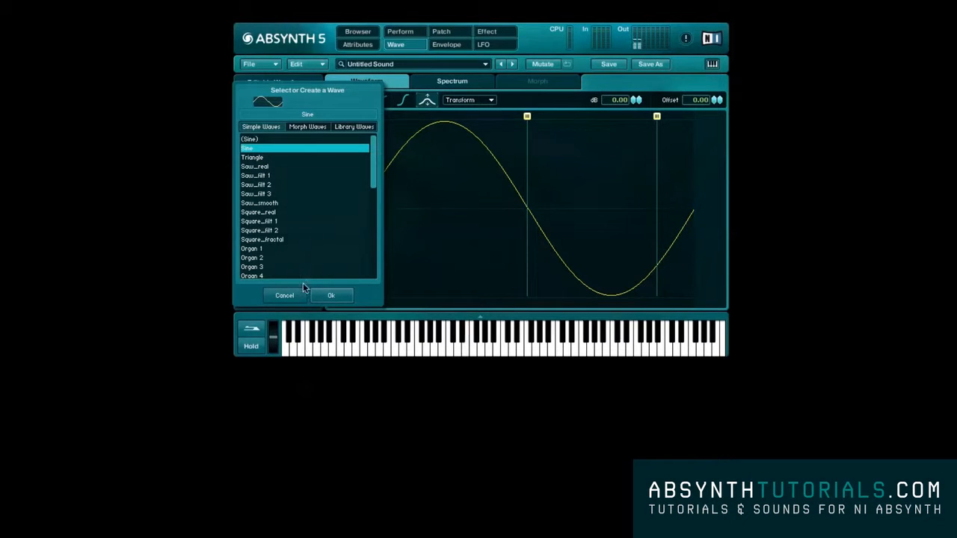
pyautogui.click(325, 294)
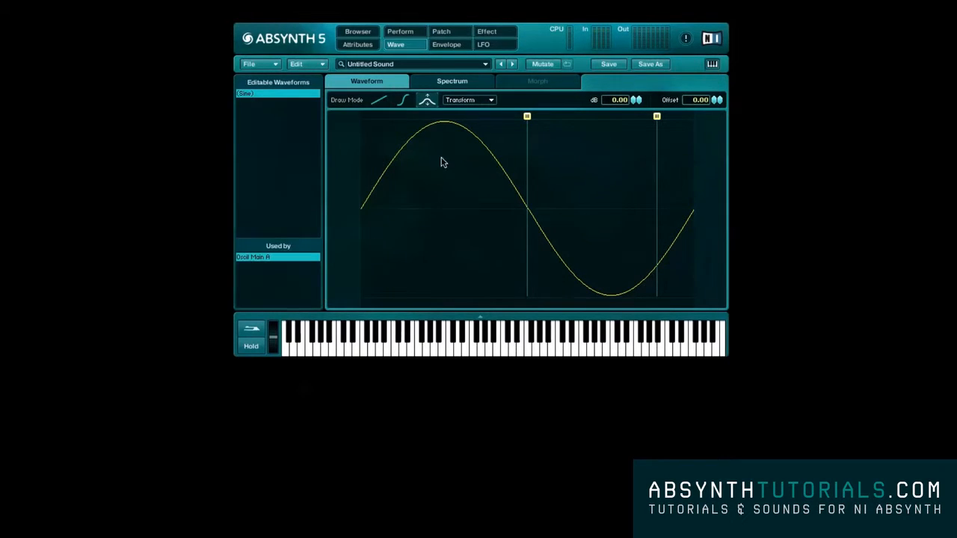
# - Set the sine waveform's level to -7.00 dB and its offset to -2.00
pyautogui.click(464, 102)
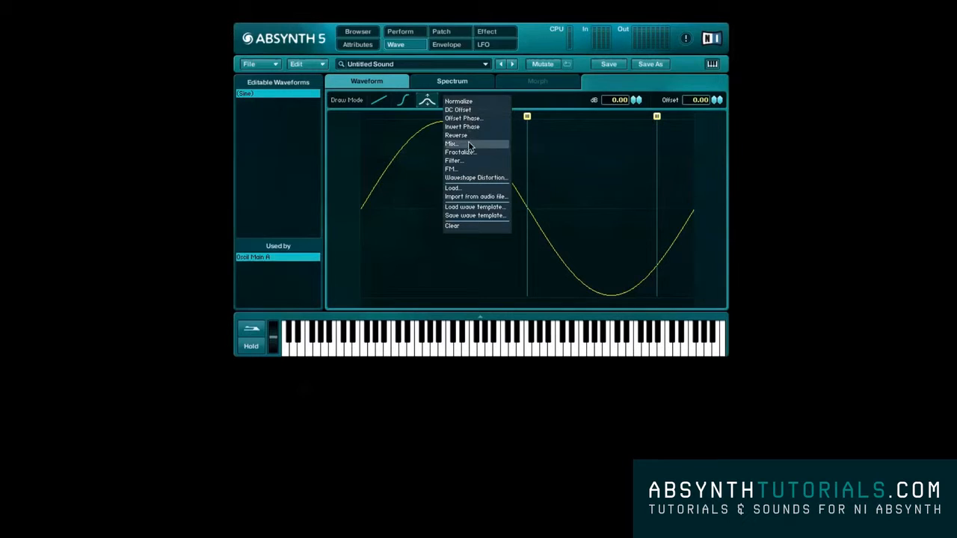
pyautogui.click(567, 106)
pyautogui.moveTo(632, 99)
pyautogui.mouseDown()
pyautogui.moveTo(633, 114)
pyautogui.moveTo(634, 100)
pyautogui.mouseUp()
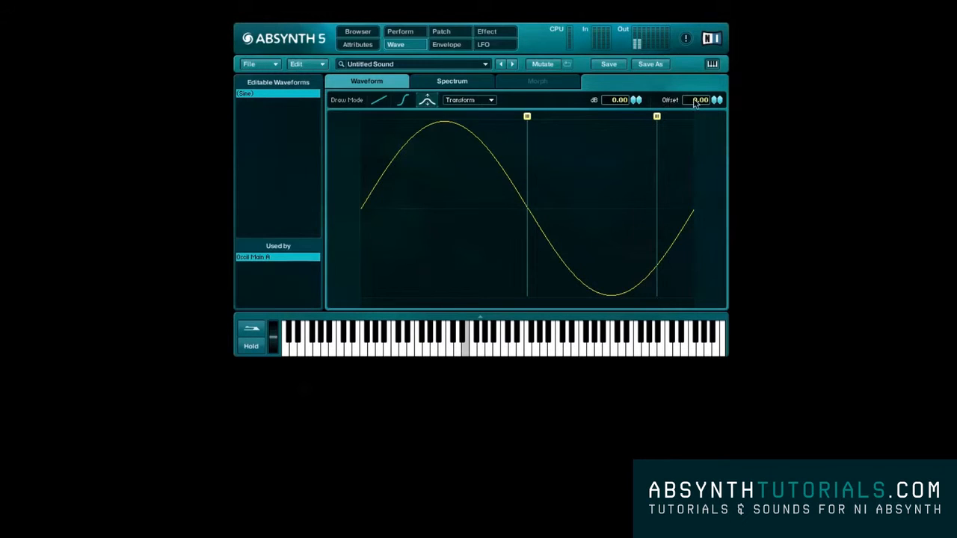
pyautogui.moveTo(716, 101); pyautogui.dragTo(716, 103)
pyautogui.moveTo(635, 101); pyautogui.dragTo(634, 105)
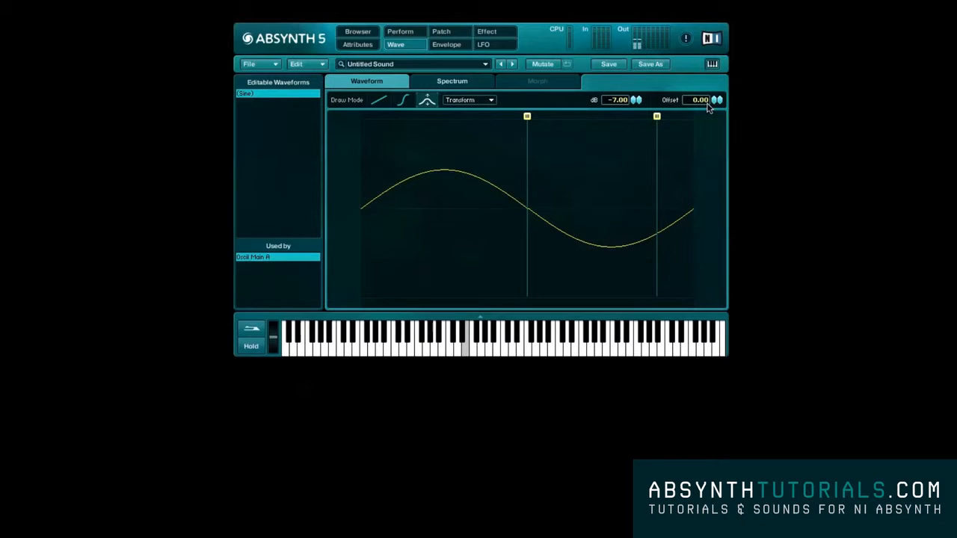
pyautogui.moveTo(716, 100)
pyautogui.mouseDown()
pyautogui.moveTo(718, 132)
pyautogui.moveTo(716, 105)
pyautogui.mouseUp()
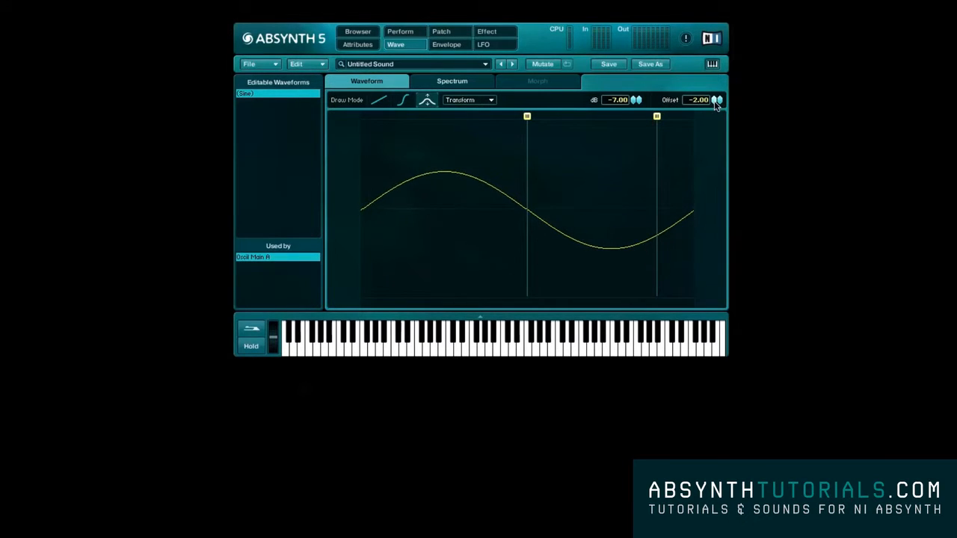
# - Show the waveform's spectrum and add five separate harmonics spread from the low to the high end
pyautogui.click(483, 82)
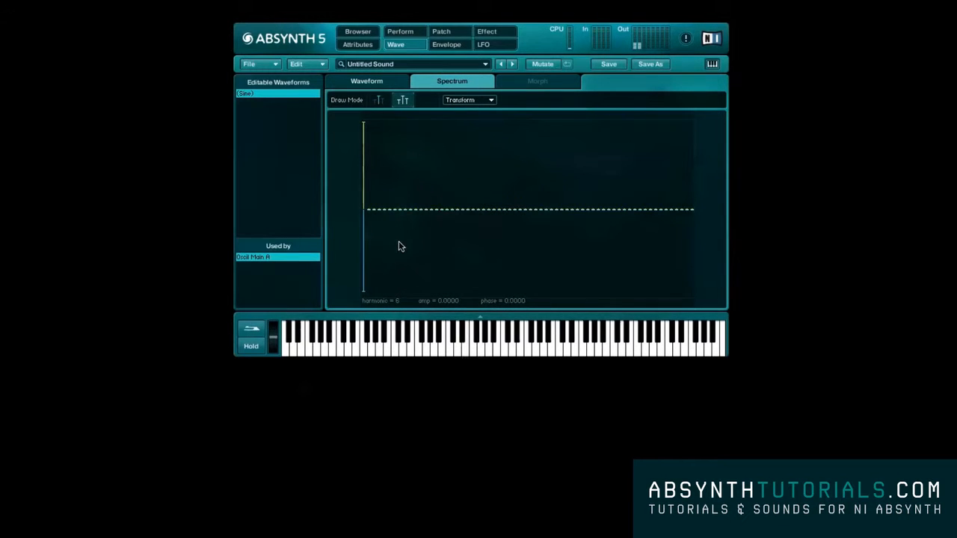
pyautogui.click(389, 140)
pyautogui.click(458, 149)
pyautogui.click(546, 174)
pyautogui.click(640, 173)
pyautogui.click(666, 148)
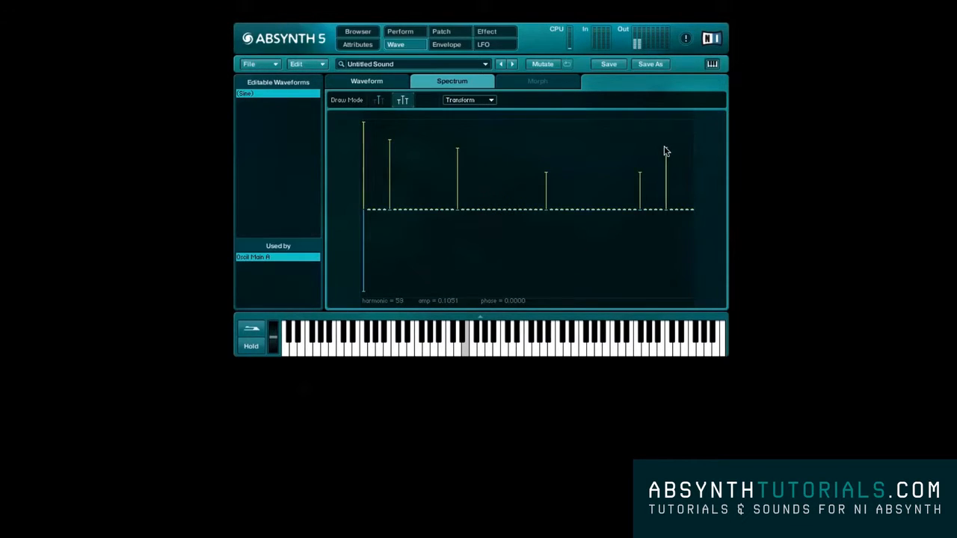
# - Draw three more low harmonics using the single-harmonic draw mode
pyautogui.click(379, 100)
pyautogui.click(379, 154)
pyautogui.click(400, 160)
pyautogui.click(441, 166)
# - Sweep amplitudes across the low and middle harmonics in the multi-harmonic draw mode, and flatten all harmonics to zero
pyautogui.click(402, 100)
pyautogui.moveTo(378, 121)
pyautogui.mouseDown()
pyautogui.moveTo(401, 145)
pyautogui.moveTo(498, 167)
pyautogui.moveTo(574, 169)
pyautogui.moveTo(386, 173)
pyautogui.moveTo(365, 144)
pyautogui.mouseUp()
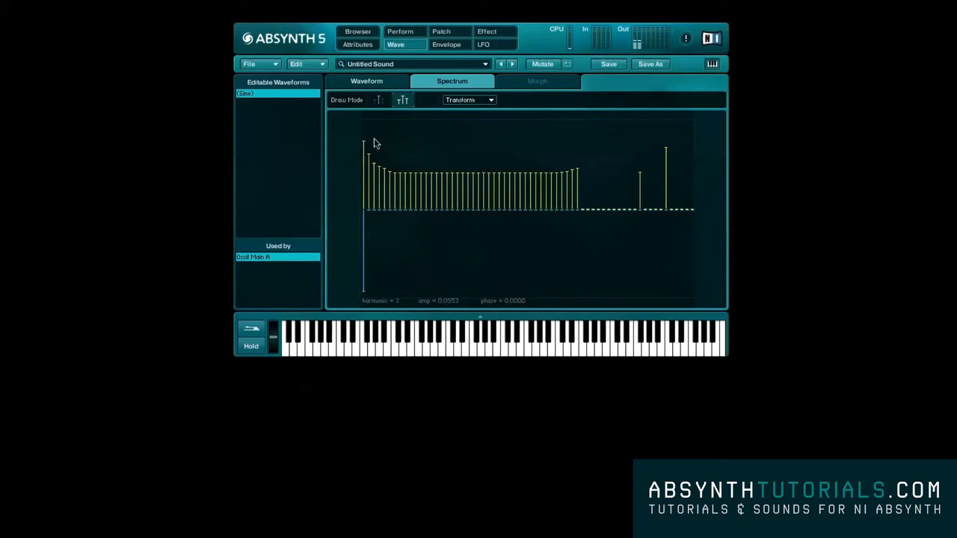
pyautogui.moveTo(702, 199)
pyautogui.mouseDown()
pyautogui.moveTo(352, 199)
pyautogui.moveTo(438, 235)
pyautogui.moveTo(691, 217)
pyautogui.mouseUp()
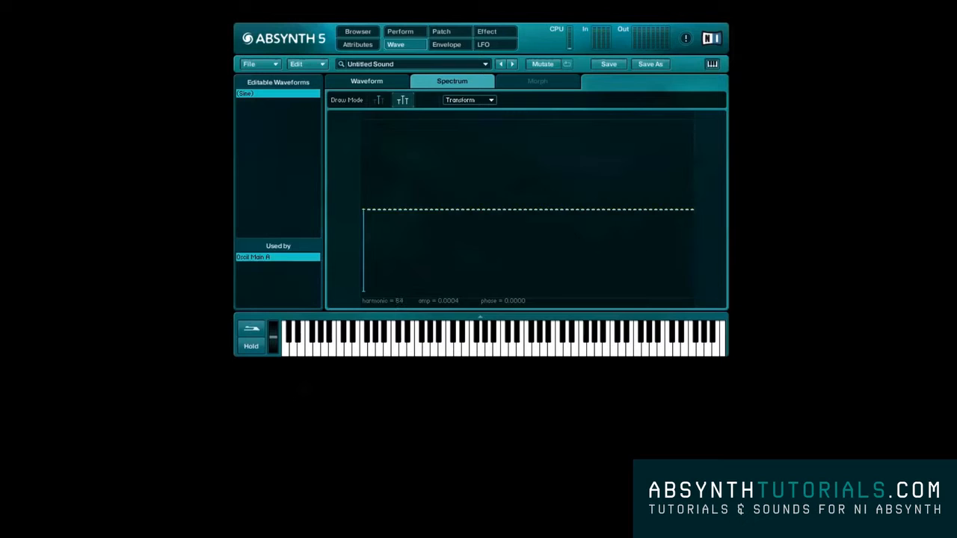
# - Redraw the first harmonic in the single-harmonic draw mode, and clear the entire spectrum with Clear all
pyautogui.click(378, 100)
pyautogui.click(362, 131)
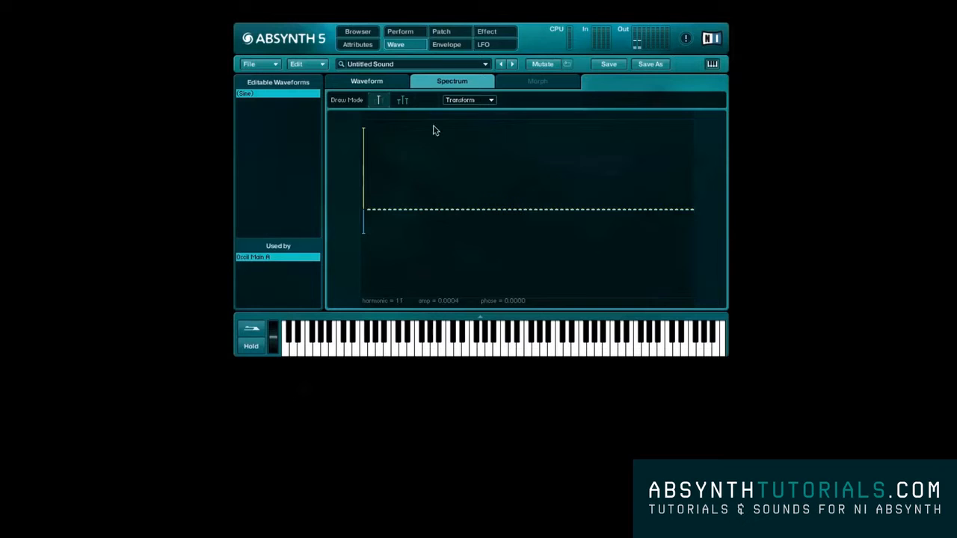
pyautogui.click(467, 99)
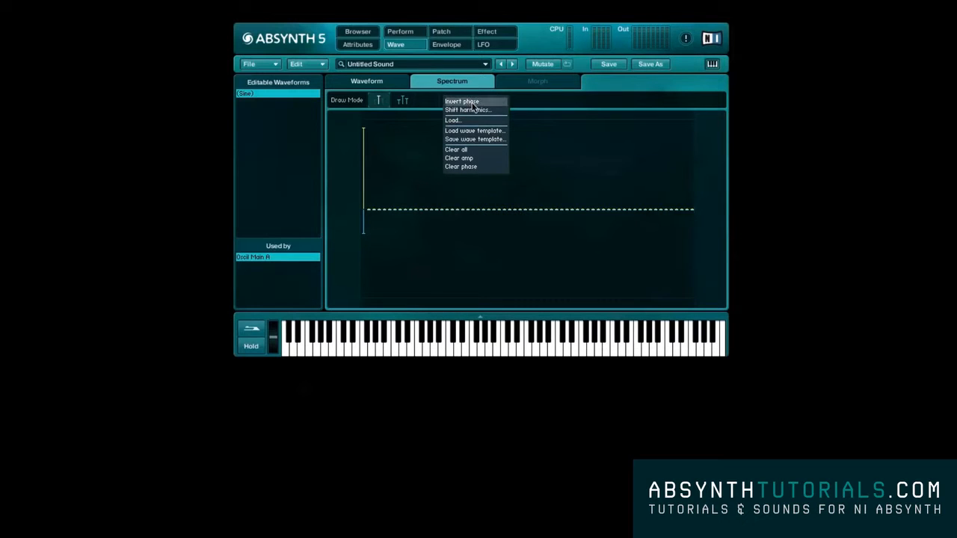
pyautogui.click(472, 149)
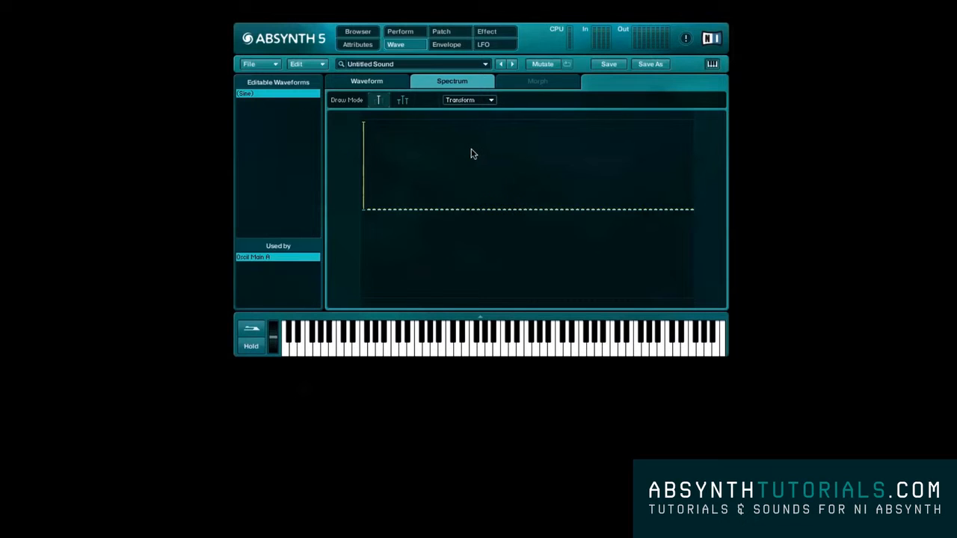
# - Lower the first harmonic's amplitude and draw four additional low harmonics in the cleared spectrum
pyautogui.click(364, 145)
pyautogui.click(368, 174)
pyautogui.click(384, 174)
pyautogui.click(404, 167)
pyautogui.click(426, 167)
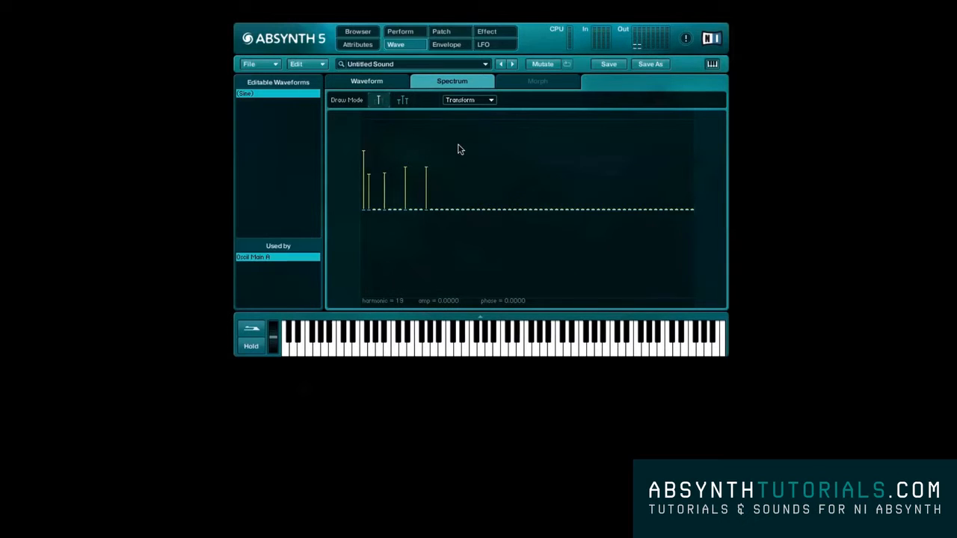
# - Try Saw_filt 1 on oscillator A, browse the library waves, and create an editable wave from the Analog 4 morph wave
pyautogui.click(442, 31)
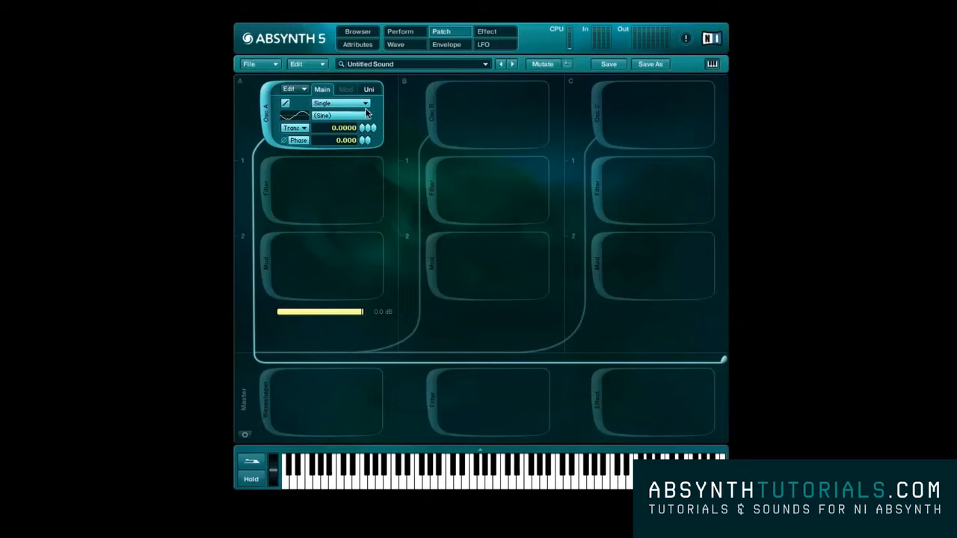
pyautogui.click(343, 117)
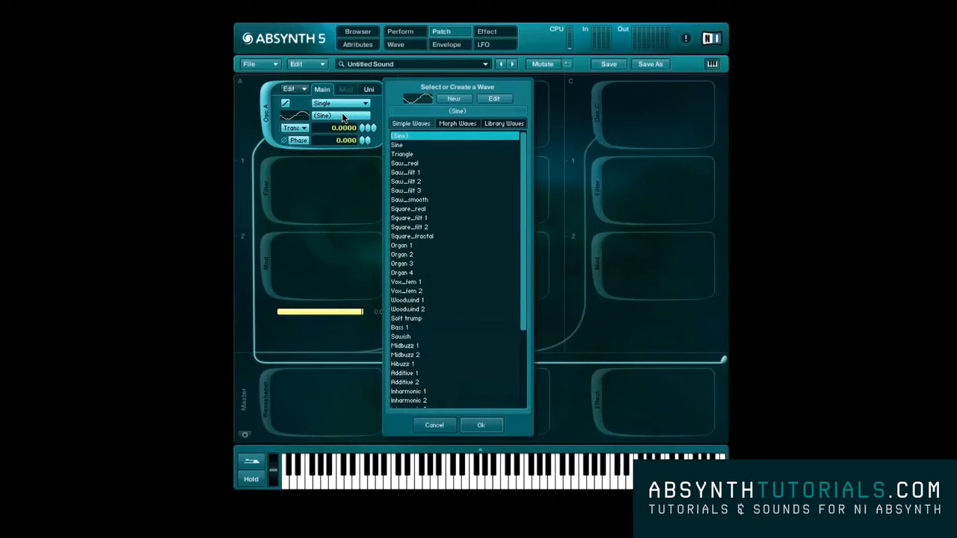
pyautogui.click(472, 174)
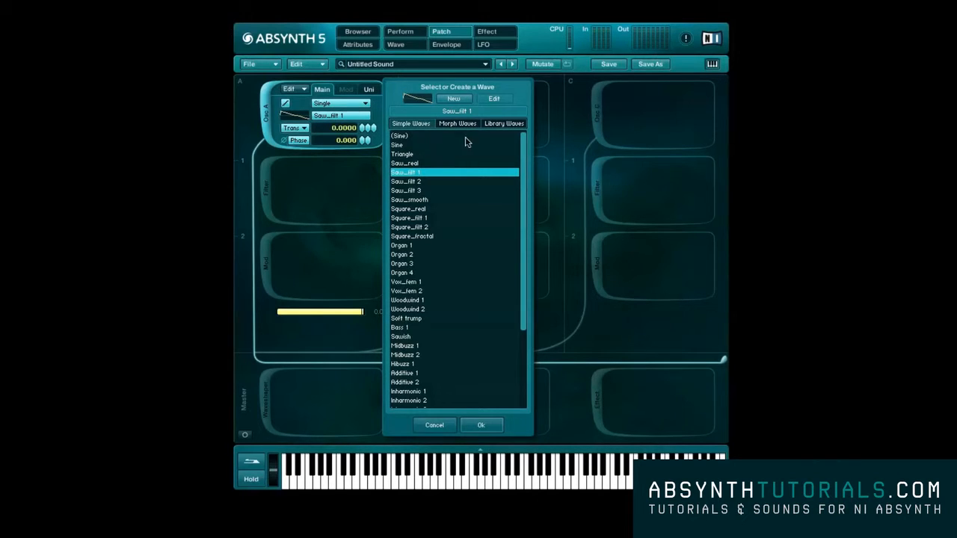
pyautogui.click(503, 124)
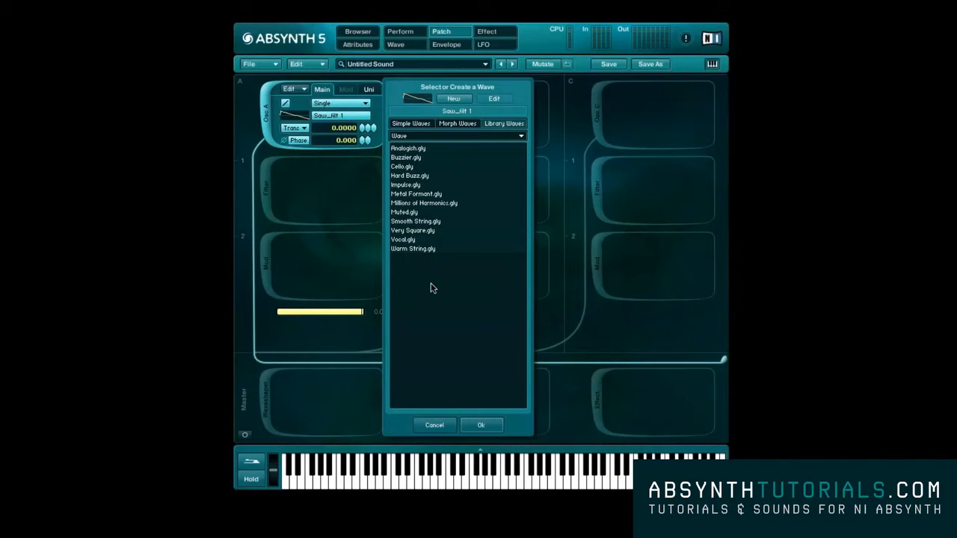
pyautogui.click(446, 125)
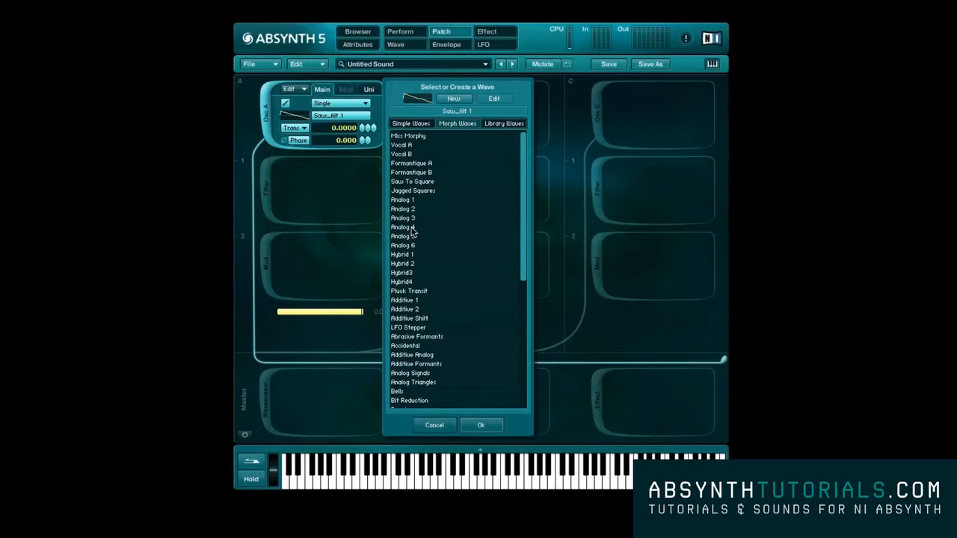
pyautogui.click(407, 228)
pyautogui.click(451, 99)
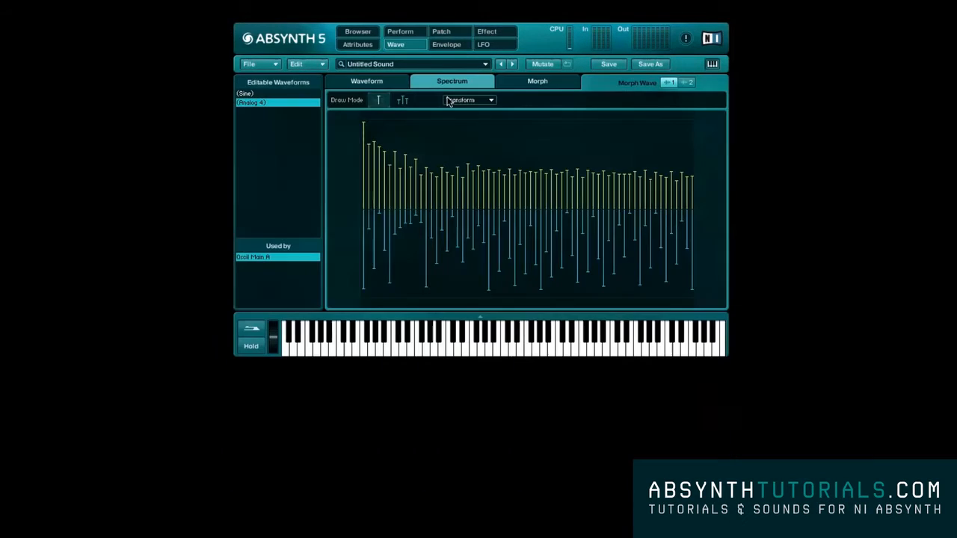
# - Compare Morph Wave 1 and Morph Wave 2 of Analog 4 as waveforms, and select the straight-line draw mode
pyautogui.click(389, 86)
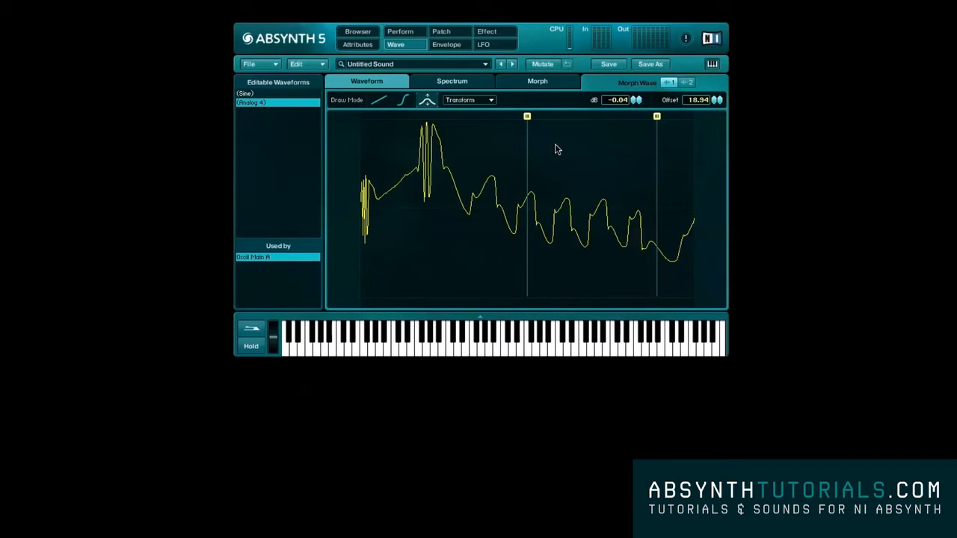
pyautogui.click(684, 82)
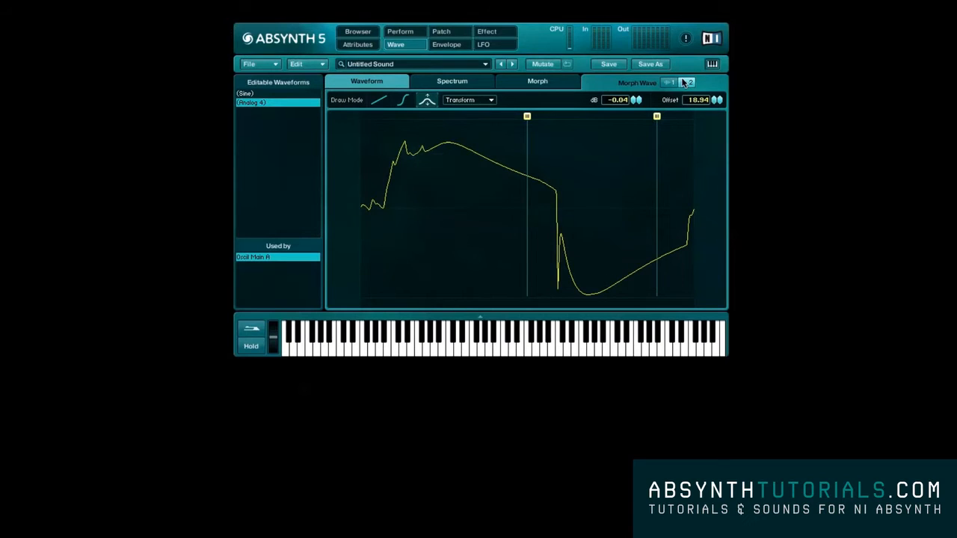
pyautogui.click(670, 82)
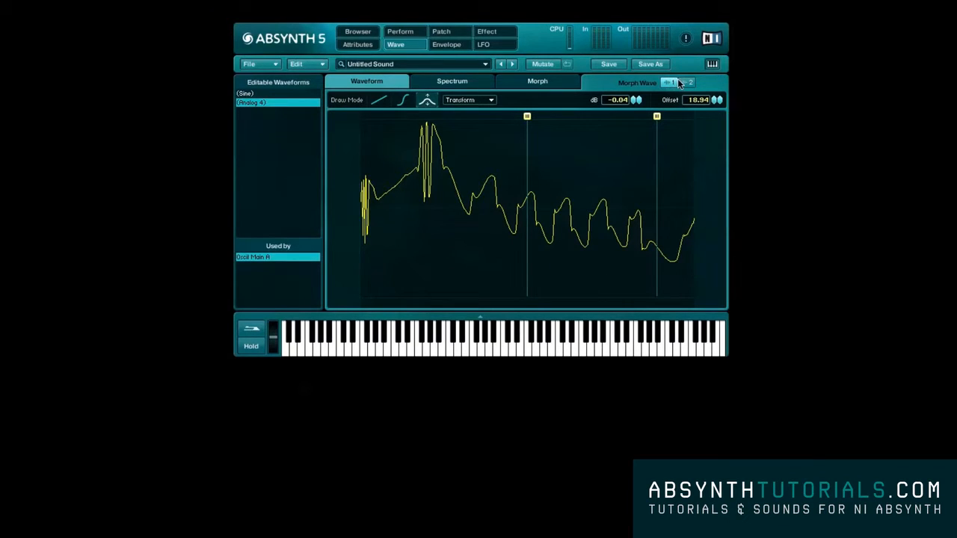
pyautogui.click(682, 83)
pyautogui.click(670, 83)
pyautogui.click(687, 82)
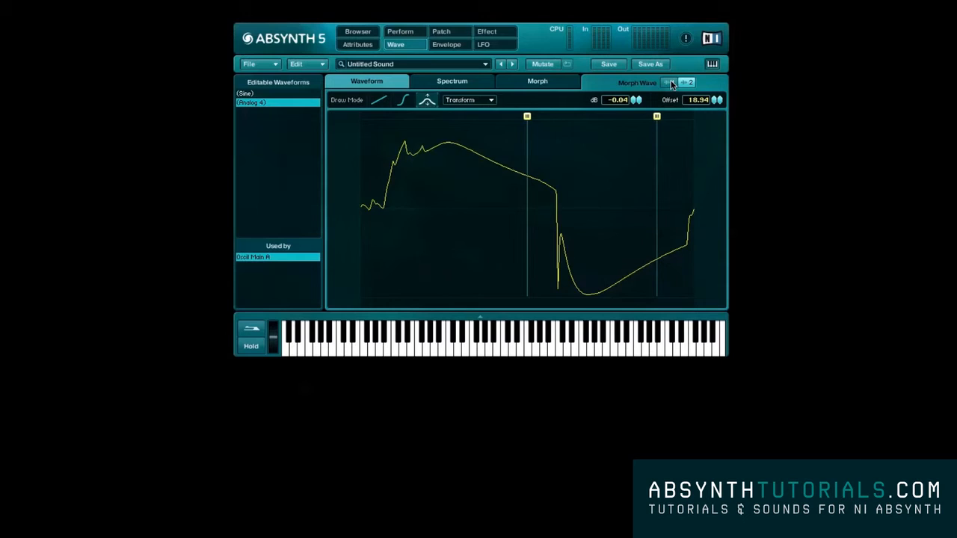
pyautogui.click(669, 83)
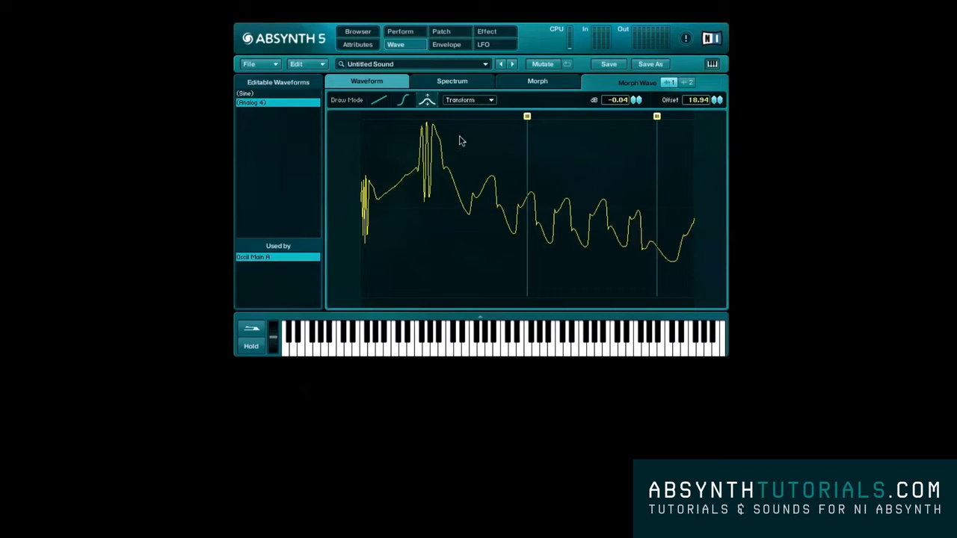
pyautogui.click(378, 101)
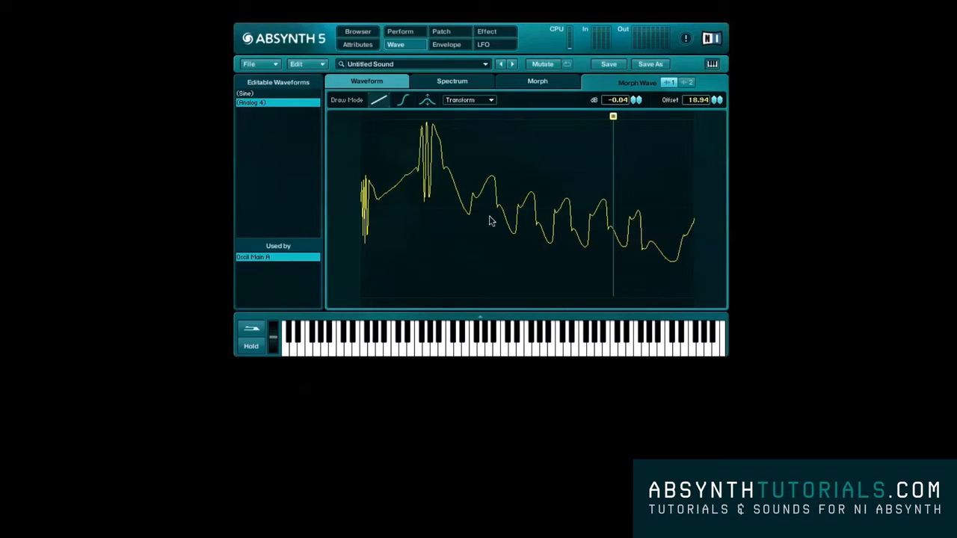
# - Move anchor points A and B inward on Wave 1 of the morph and set the Oscil Main A transition to 9
pyautogui.click(526, 87)
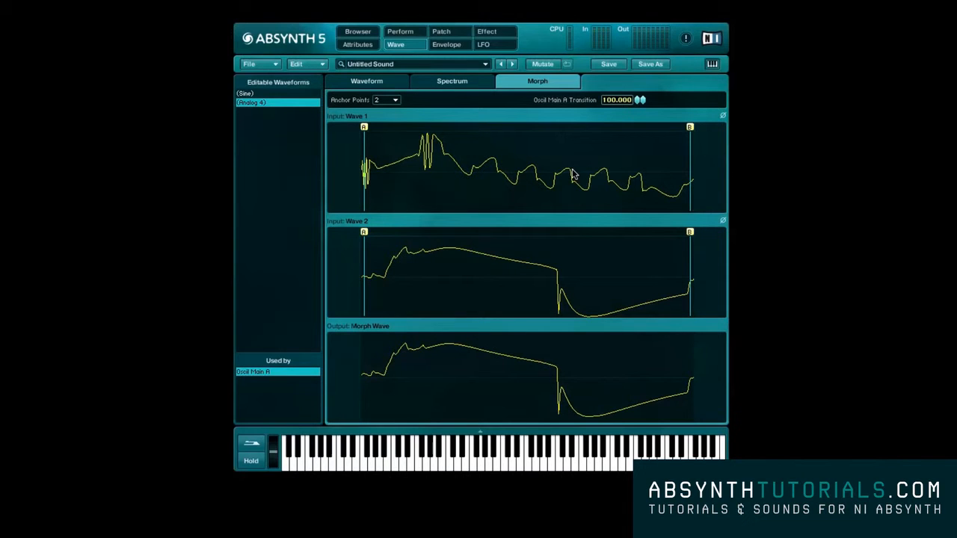
pyautogui.moveTo(364, 128); pyautogui.dragTo(444, 138)
pyautogui.moveTo(689, 130)
pyautogui.mouseDown()
pyautogui.moveTo(617, 151)
pyautogui.moveTo(598, 143)
pyautogui.mouseUp()
pyautogui.moveTo(637, 104); pyautogui.dragTo(441, 207)
# - Move Wave 2's anchor B near the middle, set the transition to 62, and leave anchor A at the waveform's start
pyautogui.moveTo(365, 231); pyautogui.dragTo(472, 233)
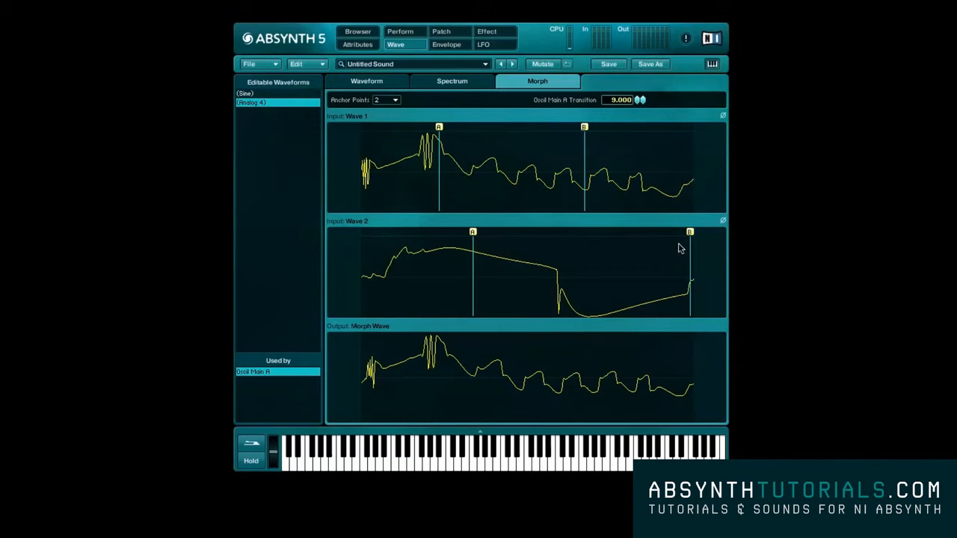
pyautogui.moveTo(690, 238); pyautogui.dragTo(536, 246)
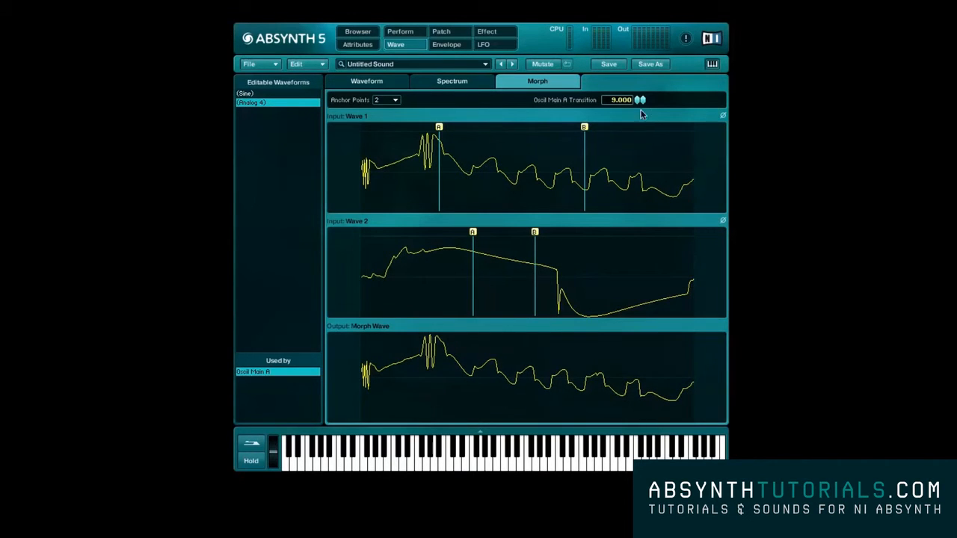
pyautogui.moveTo(639, 99); pyautogui.dragTo(635, 60)
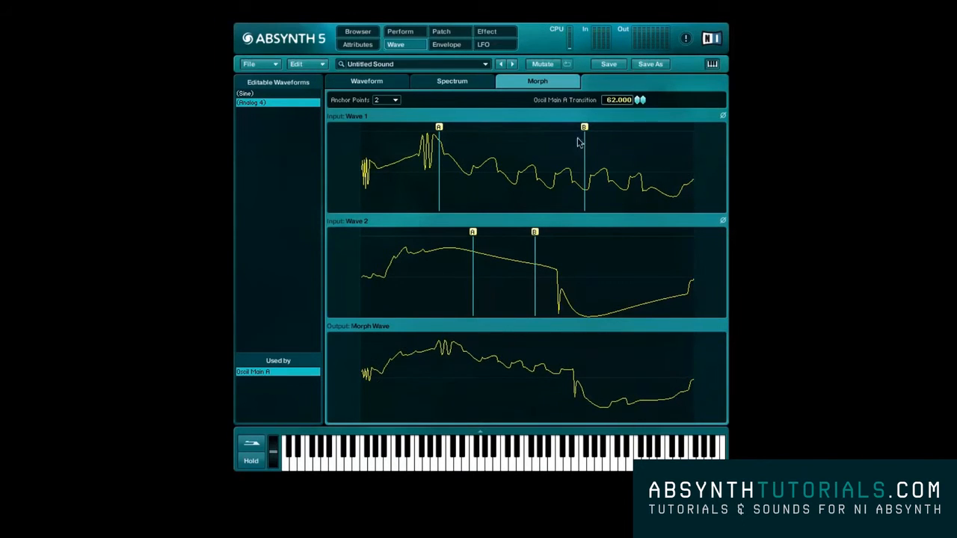
pyautogui.moveTo(472, 232); pyautogui.dragTo(364, 233)
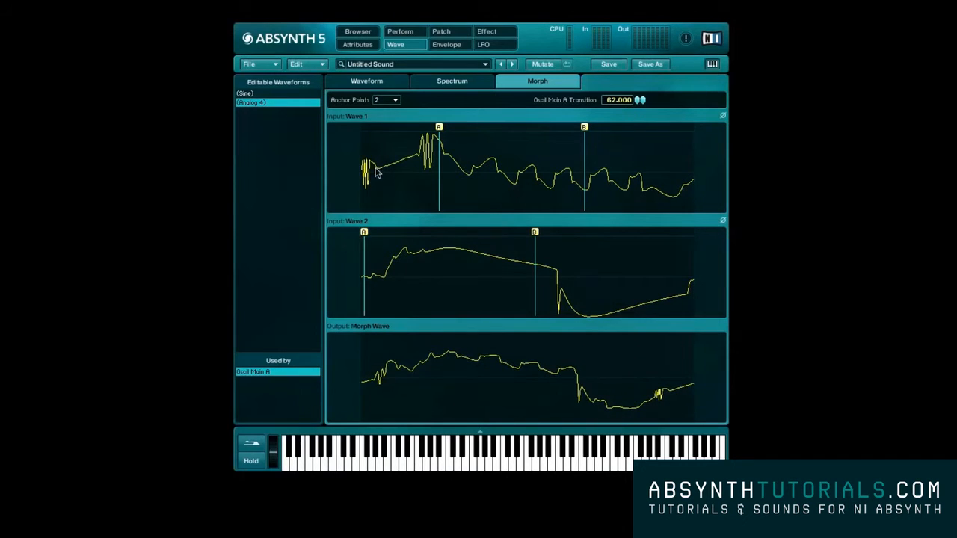
# - Set the number of morph anchor points to 4 and reposition anchors C and D on Wave 2
pyautogui.click(385, 99)
pyautogui.click(383, 114)
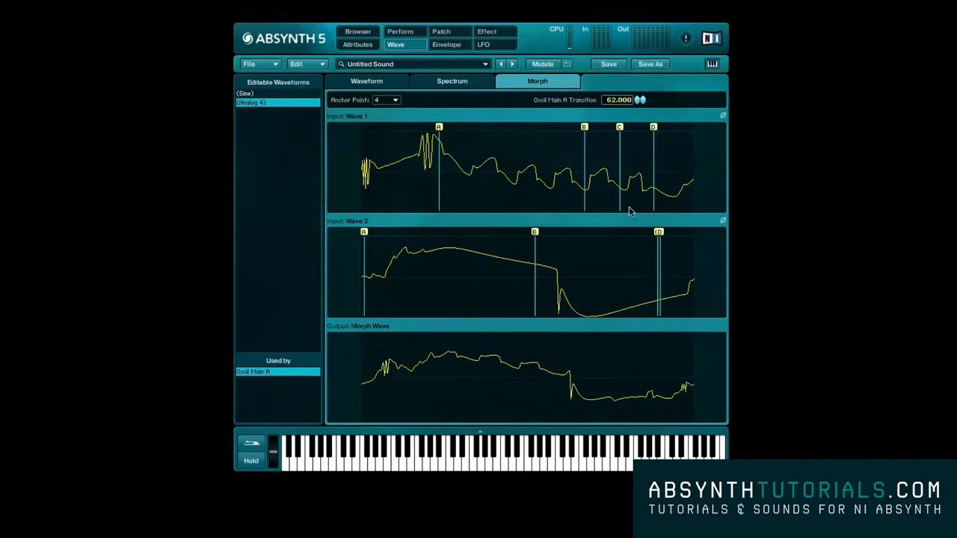
pyautogui.moveTo(662, 233); pyautogui.dragTo(584, 233)
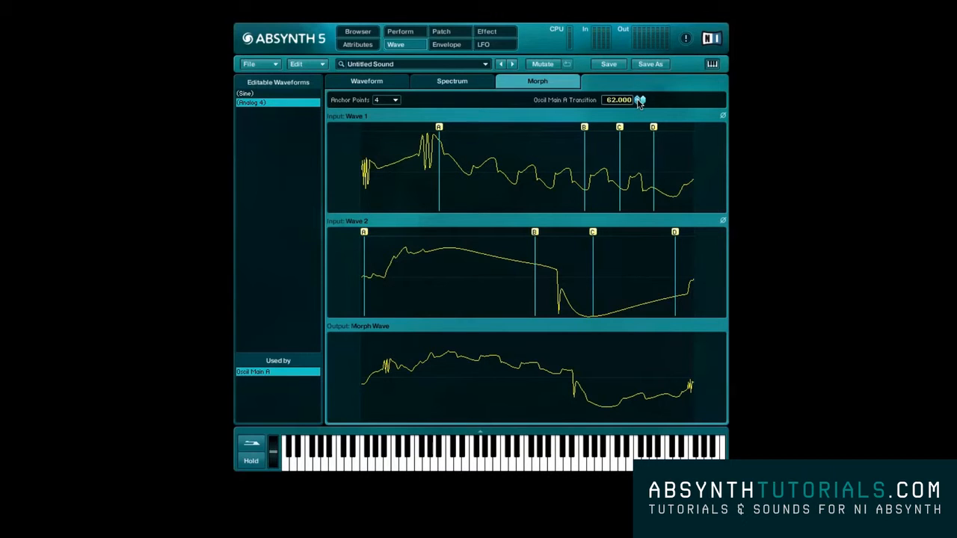
# - Sweep the Oscil Main A transition through 0 and 100, and set it to 50
pyautogui.moveTo(639, 103); pyautogui.dragTo(637, 174)
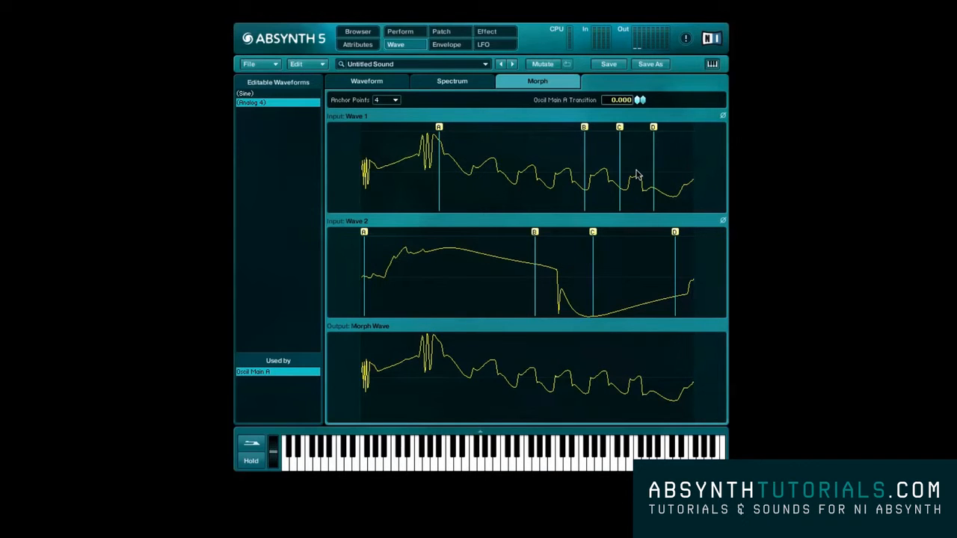
pyautogui.moveTo(636, 175); pyautogui.dragTo(641, 63)
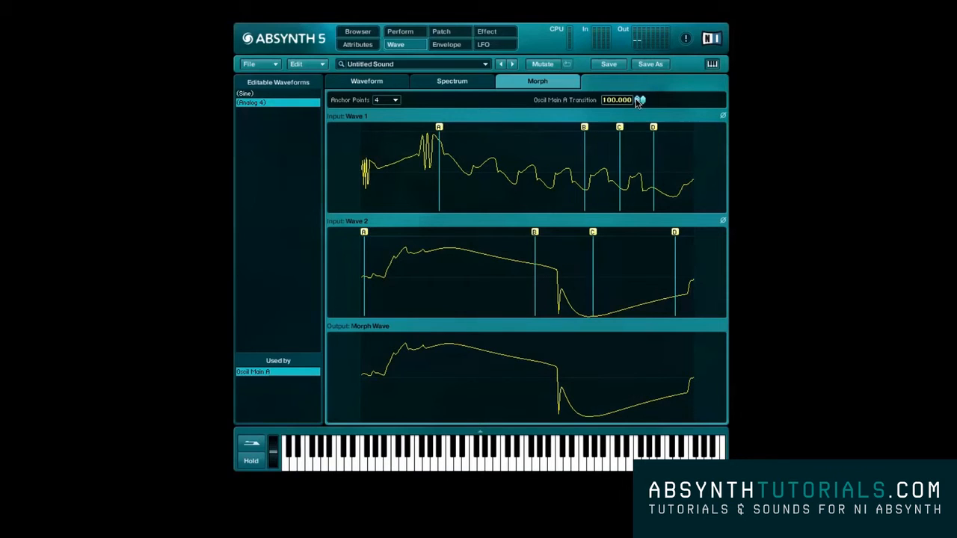
pyautogui.moveTo(639, 103); pyautogui.dragTo(633, 137)
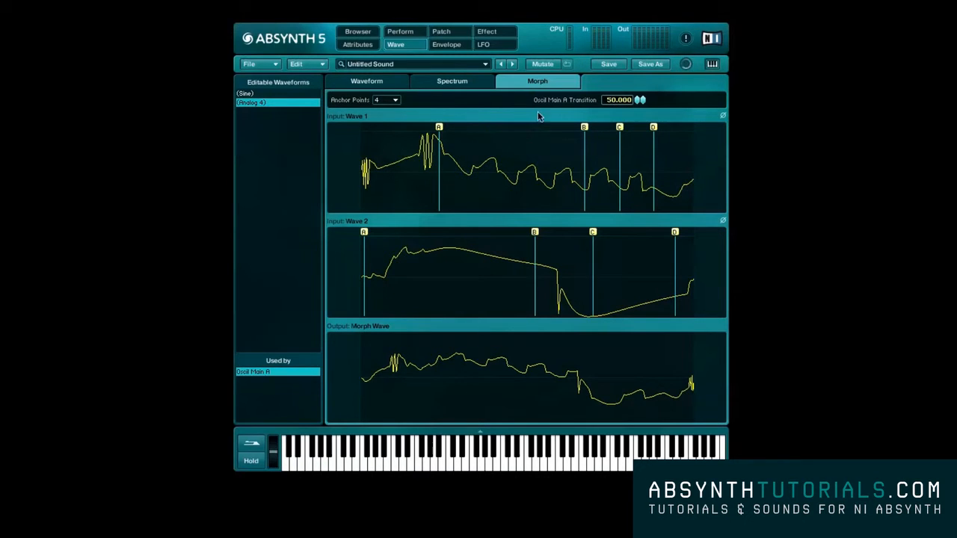
# - Activate oscillators B and C in the patch
pyautogui.click(442, 33)
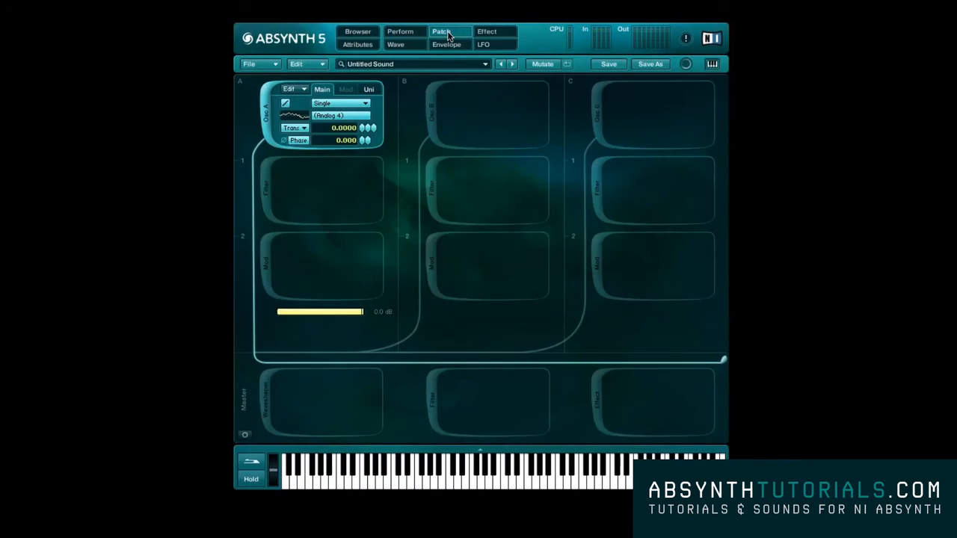
pyautogui.click(432, 114)
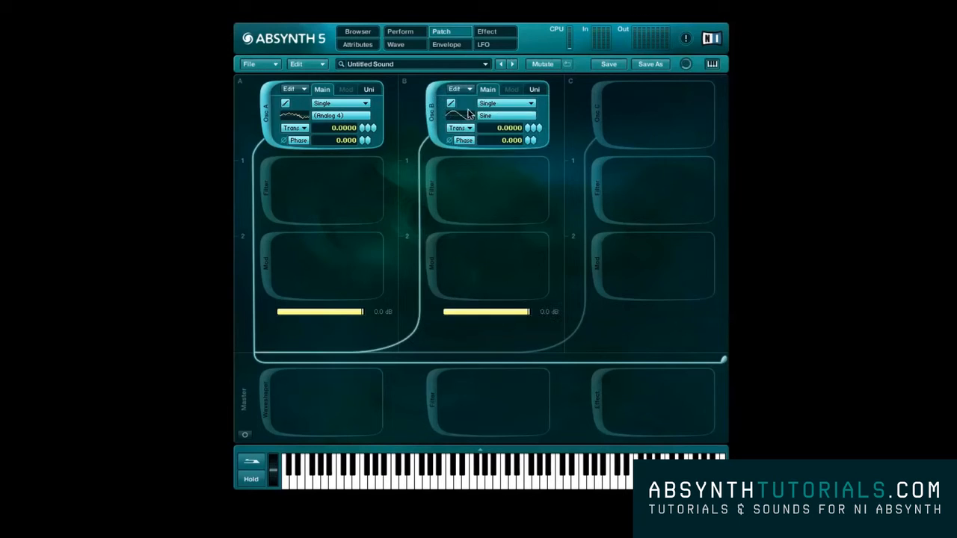
pyautogui.click(598, 112)
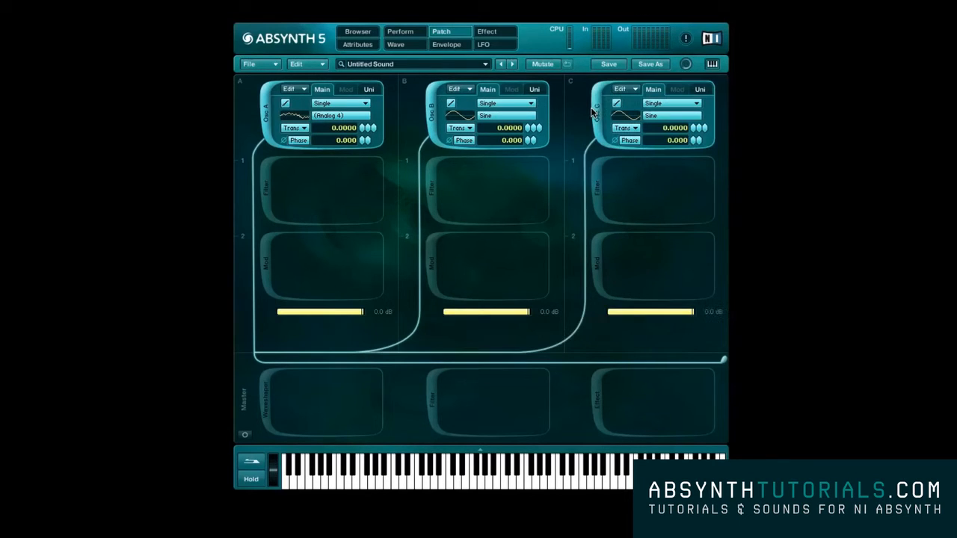
# - Assign the Saw_smooth simple wave to oscillator C
pyautogui.click(658, 116)
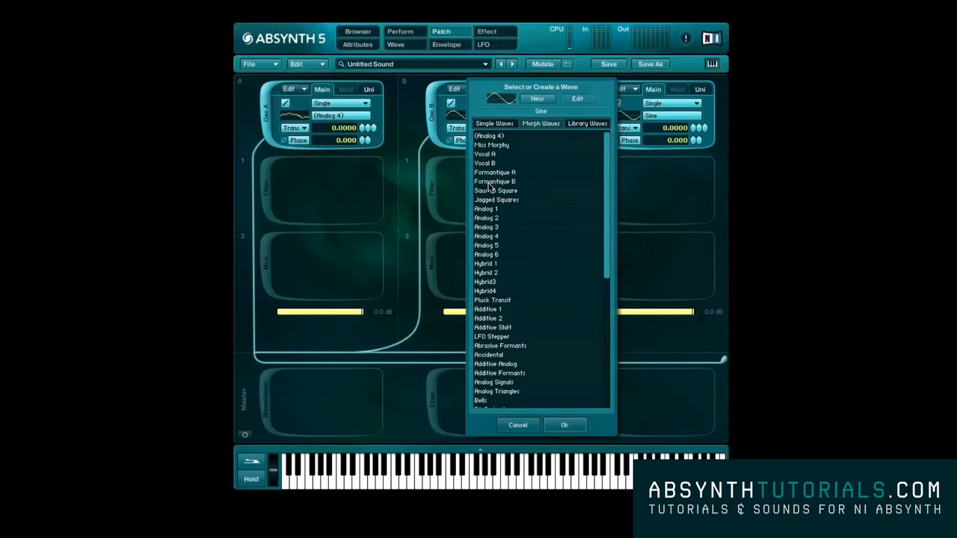
pyautogui.click(499, 124)
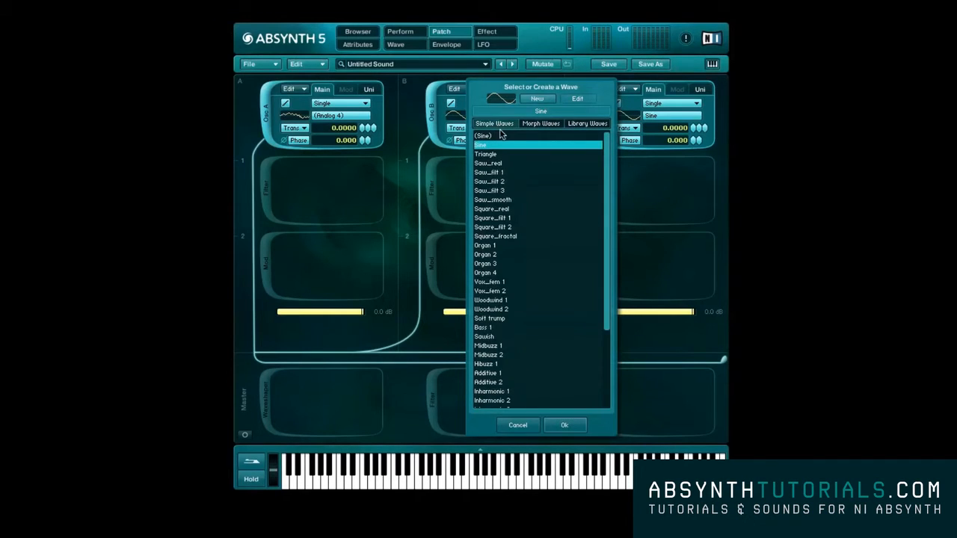
pyautogui.click(501, 199)
pyautogui.click(554, 425)
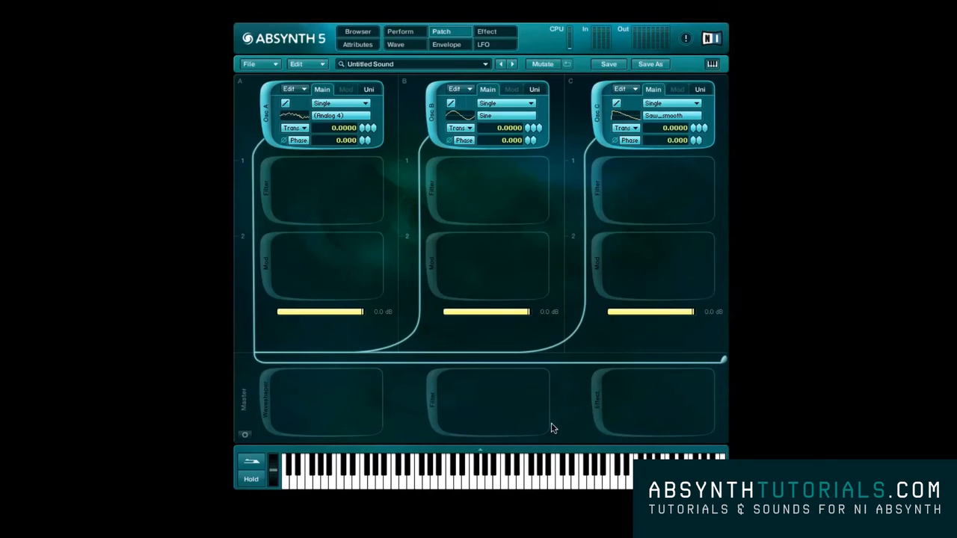
# - Deactivate oscillator A in the patch and check the list of editable waveforms
pyautogui.click(267, 118)
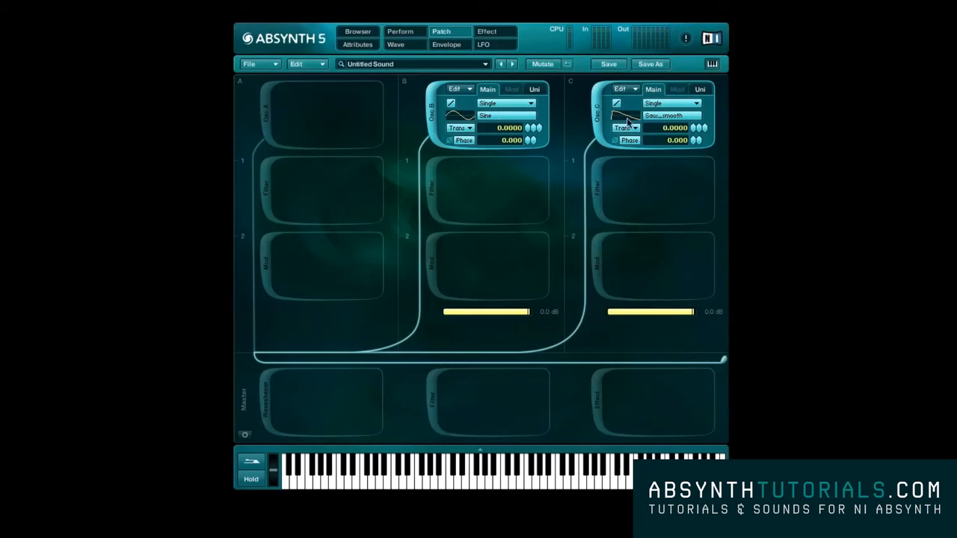
pyautogui.click(395, 44)
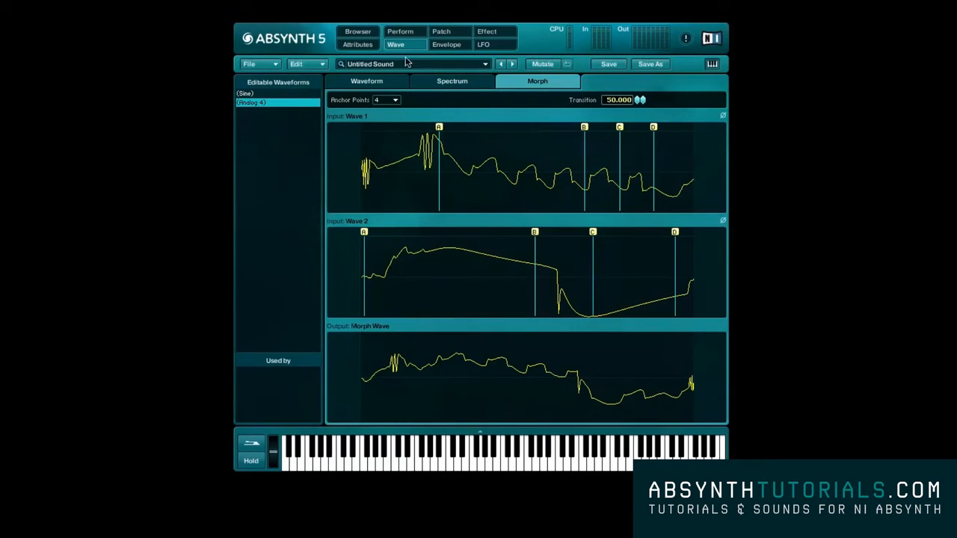
pyautogui.click(441, 33)
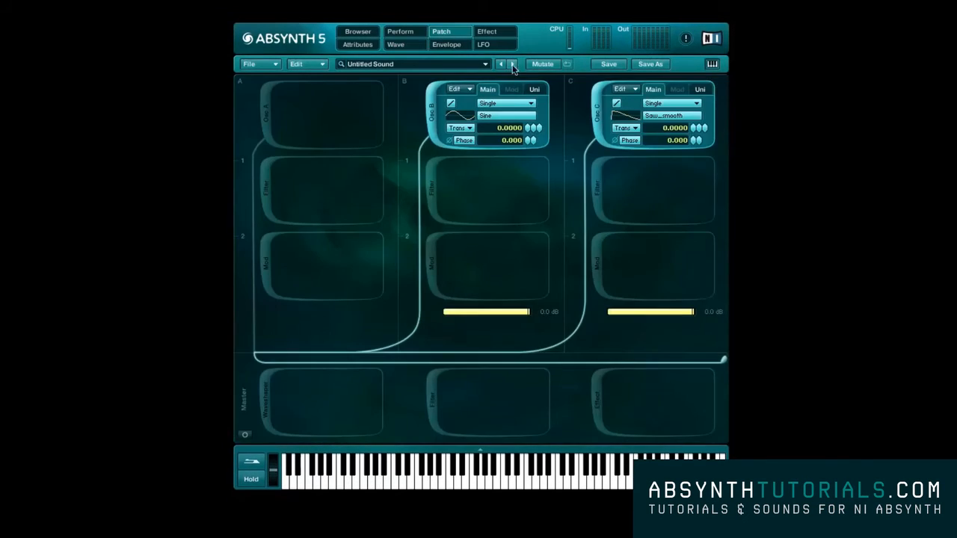
# - Create editable waves from oscillator B's Sine and oscillator C's Saw_smooth
pyautogui.click(503, 118)
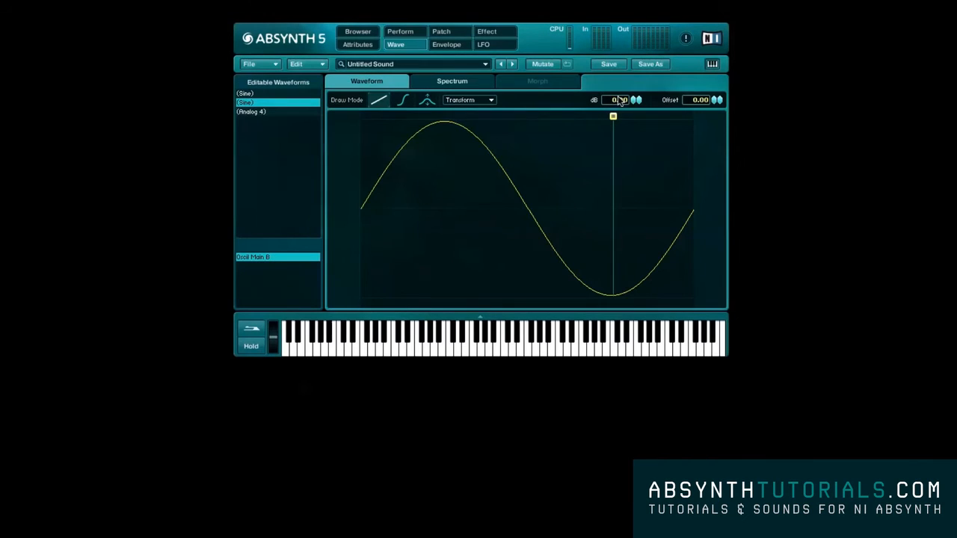
pyautogui.click(441, 32)
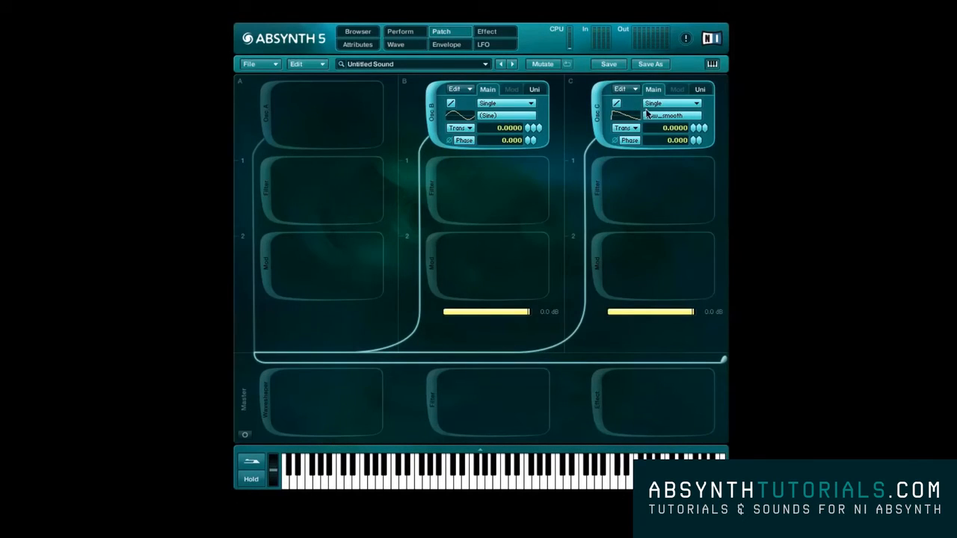
pyautogui.click(653, 115)
pyautogui.click(542, 99)
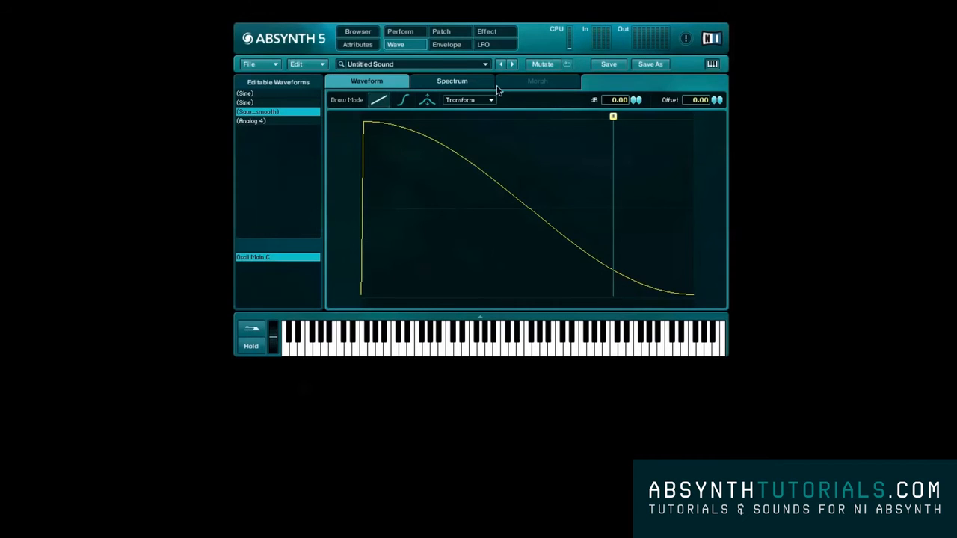
# - Copy oscillator B's editable Sine wave and paste it into morph wave 1 of Analog 4
pyautogui.click(246, 101)
pyautogui.click(302, 65)
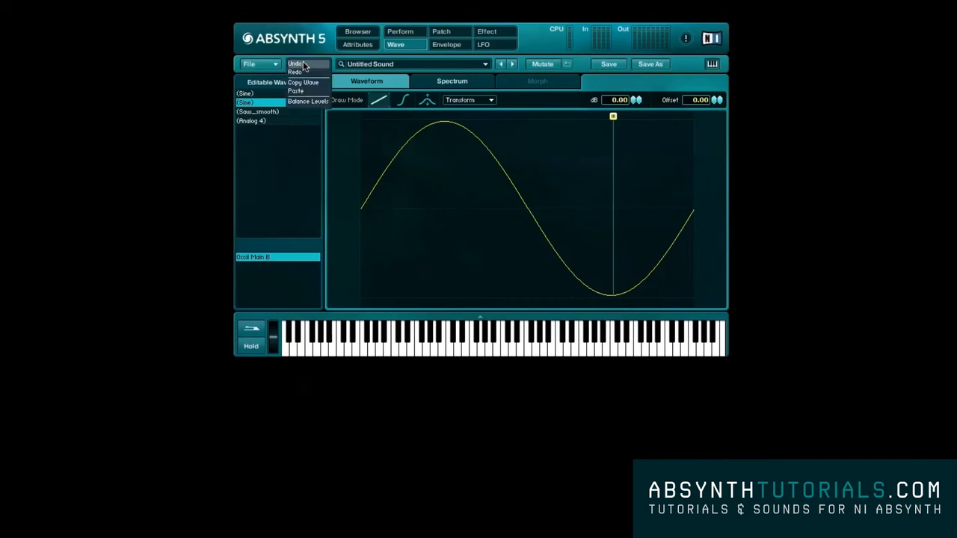
pyautogui.click(303, 83)
pyautogui.click(254, 120)
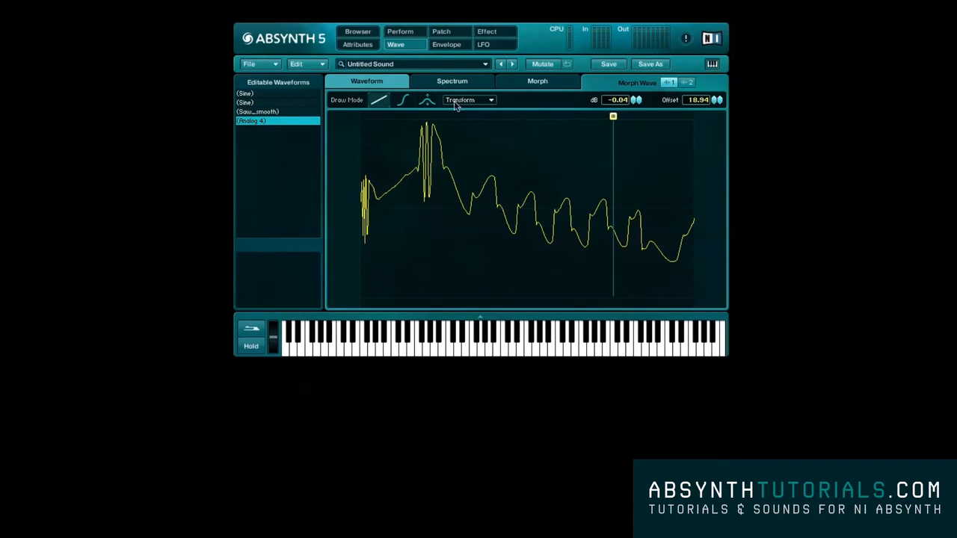
pyautogui.click(311, 64)
pyautogui.click(308, 91)
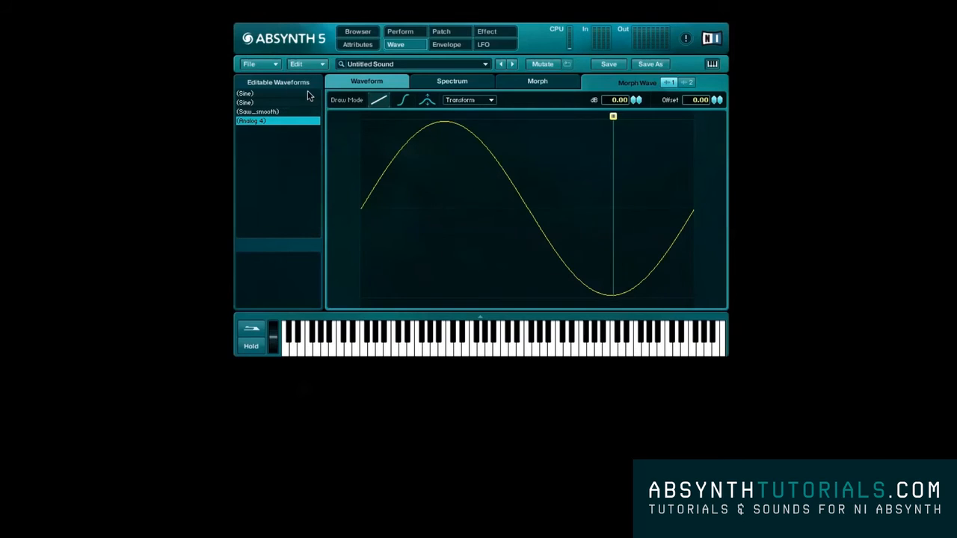
# - Copy the Saw_smooth wave and paste it into morph wave 2 of Analog 4
pyautogui.click(276, 111)
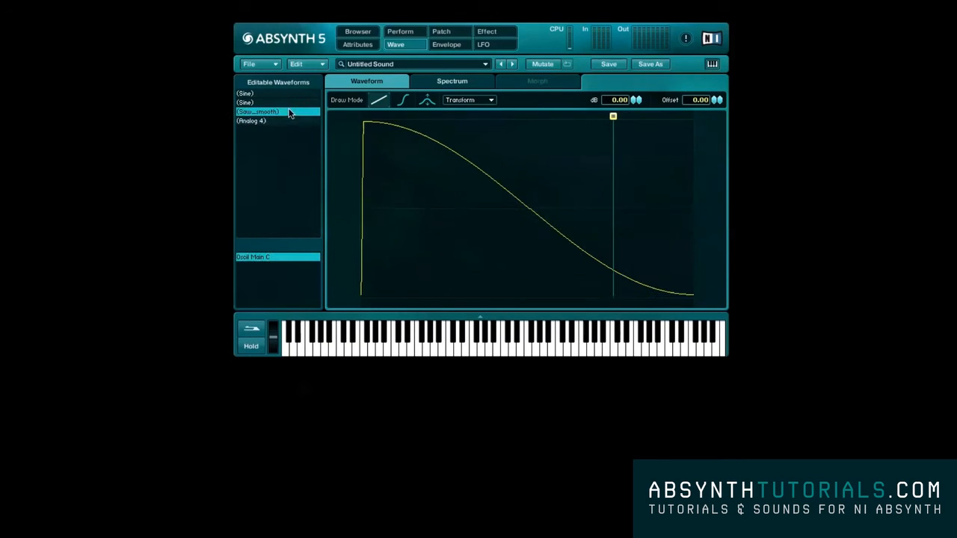
pyautogui.click(311, 65)
pyautogui.click(308, 78)
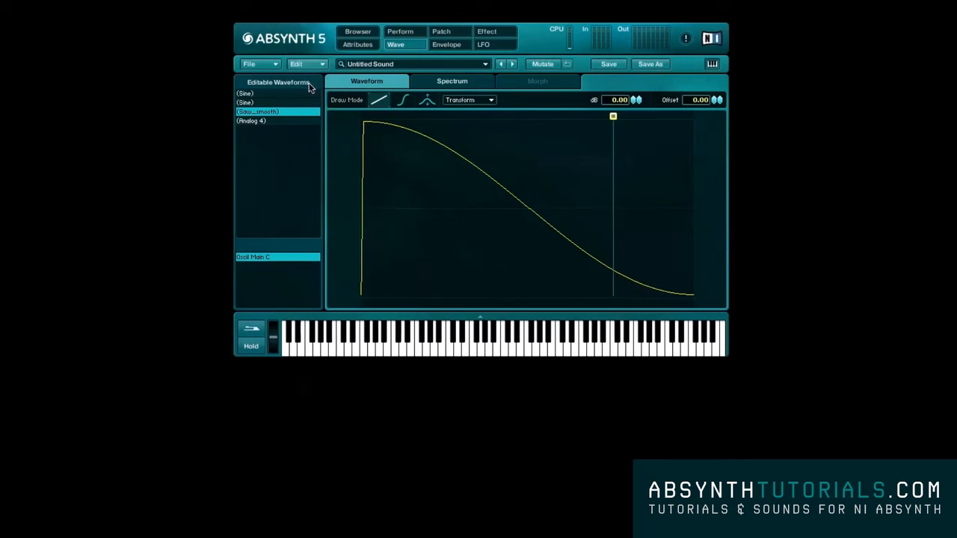
pyautogui.click(292, 122)
pyautogui.click(688, 83)
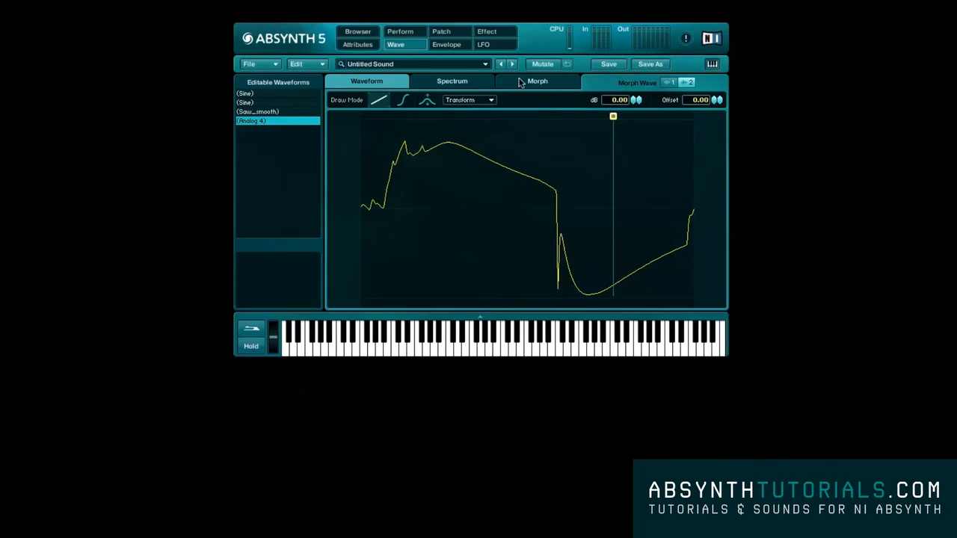
pyautogui.click(322, 64)
pyautogui.click(311, 90)
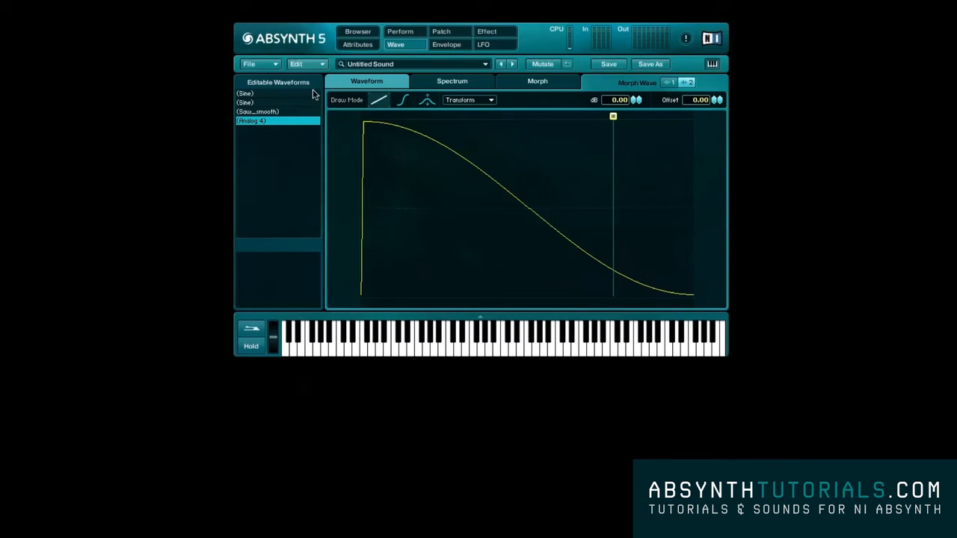
# - In Analog 4's morph, move Wave 1's anchor A later and Wave 2's anchor B earlier, and set the transition to 64
pyautogui.click(534, 82)
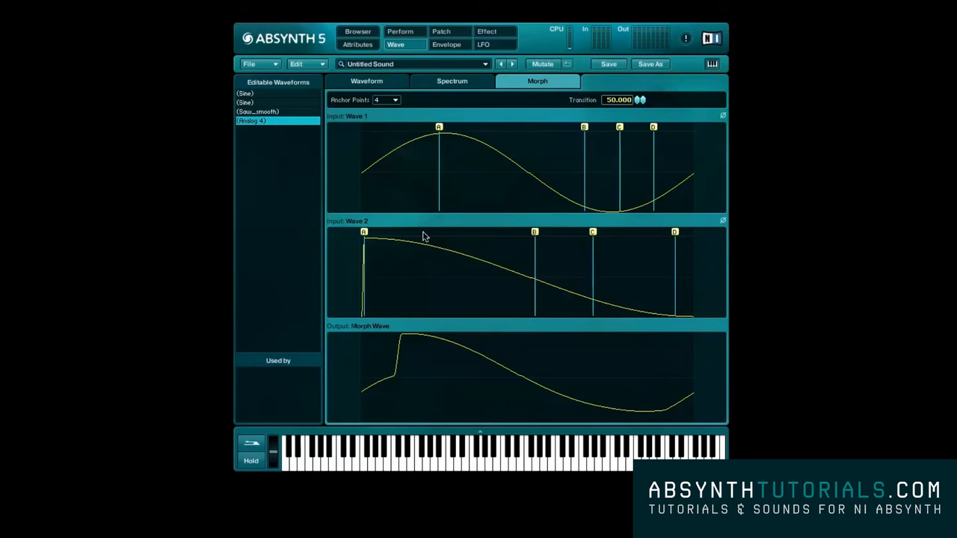
pyautogui.moveTo(439, 129); pyautogui.dragTo(535, 135)
pyautogui.moveTo(638, 98); pyautogui.dragTo(629, 130)
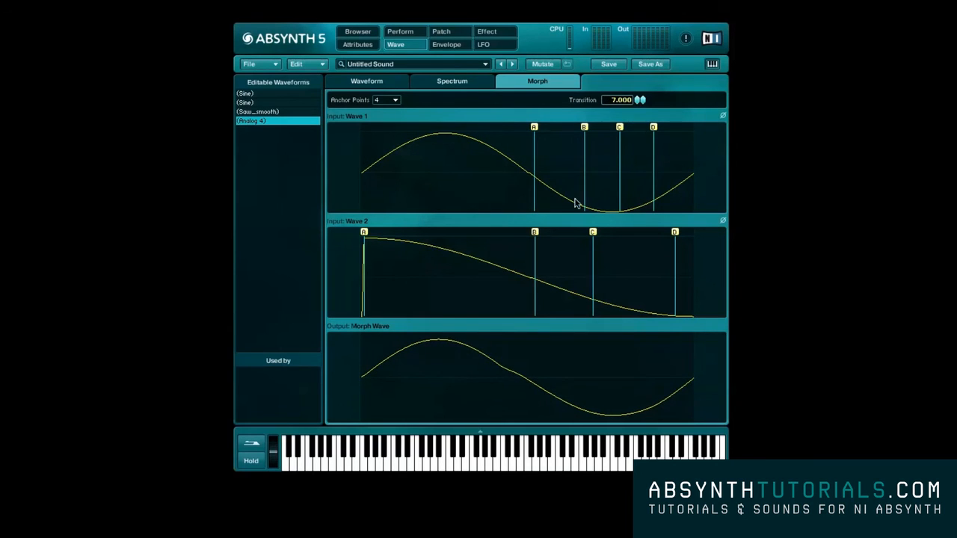
pyautogui.moveTo(536, 234); pyautogui.dragTo(469, 233)
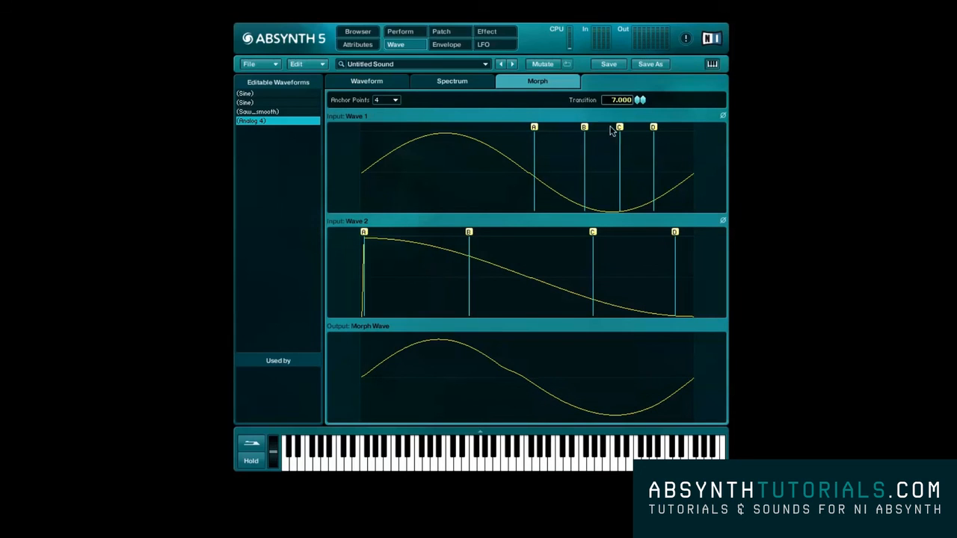
pyautogui.moveTo(635, 103); pyautogui.dragTo(639, 66)
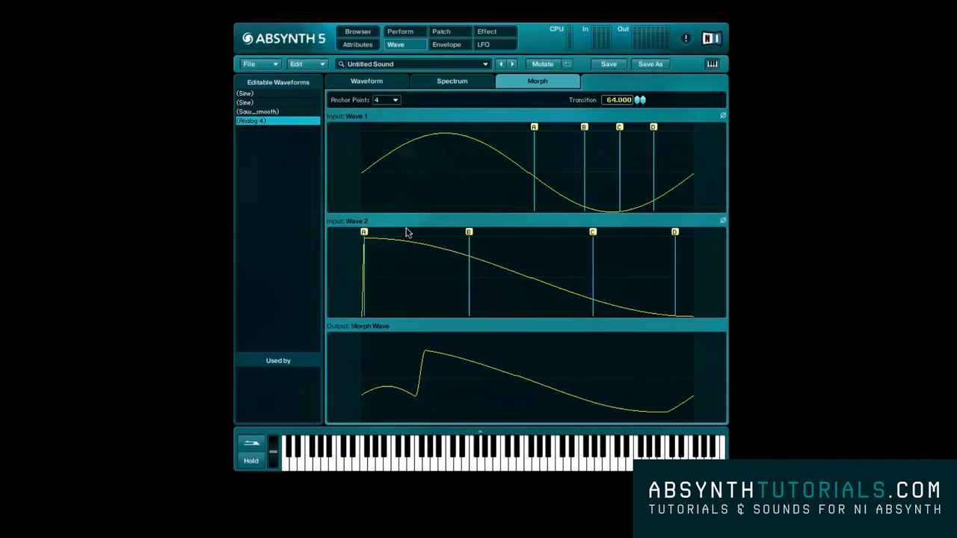
# - Lower the second harmonic's amplitude in the spectrum of Analog 4's morph wave 2
pyautogui.click(427, 83)
pyautogui.moveTo(368, 174); pyautogui.dragTo(370, 210)
pyautogui.moveTo(534, 208); pyautogui.dragTo(376, 147)
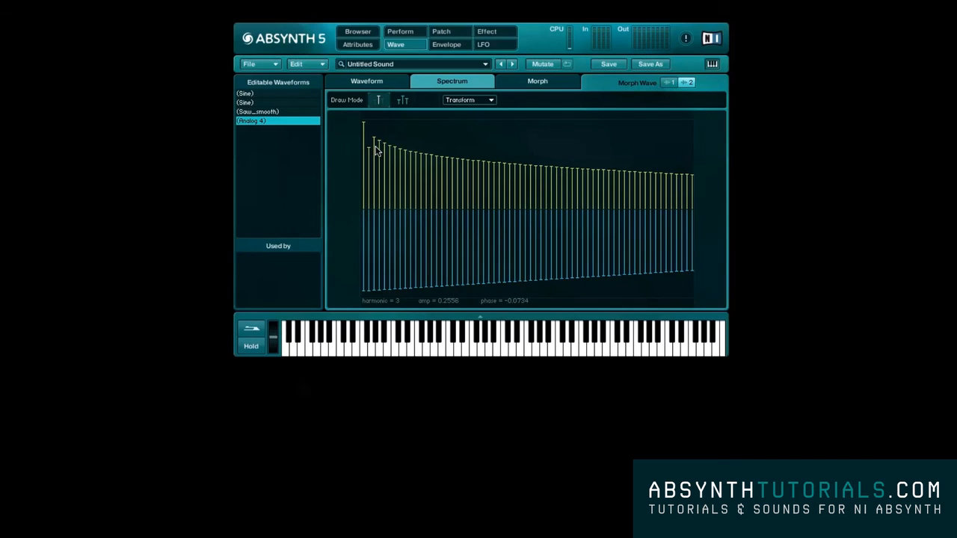